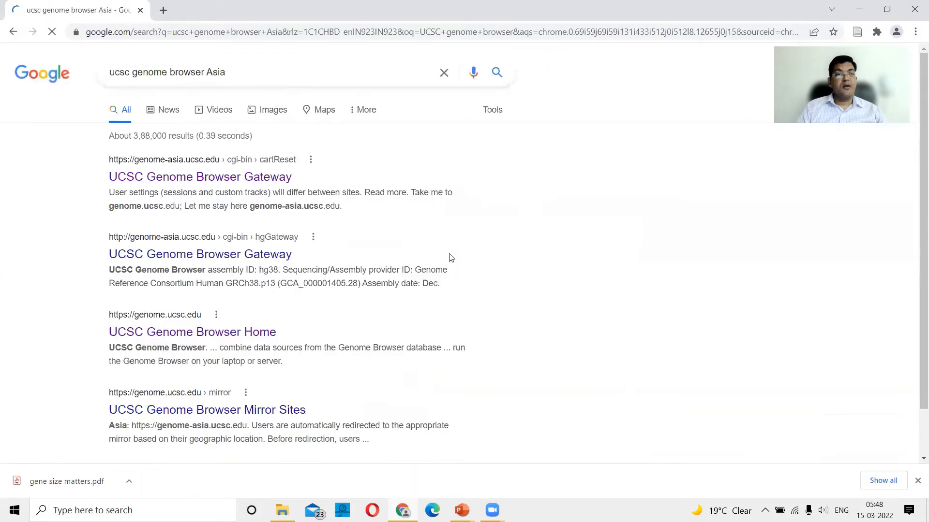
- Open the UCSC Genome Browser Gateway on the genome-asia mirror and look through its list of represented species
click(157, 181)
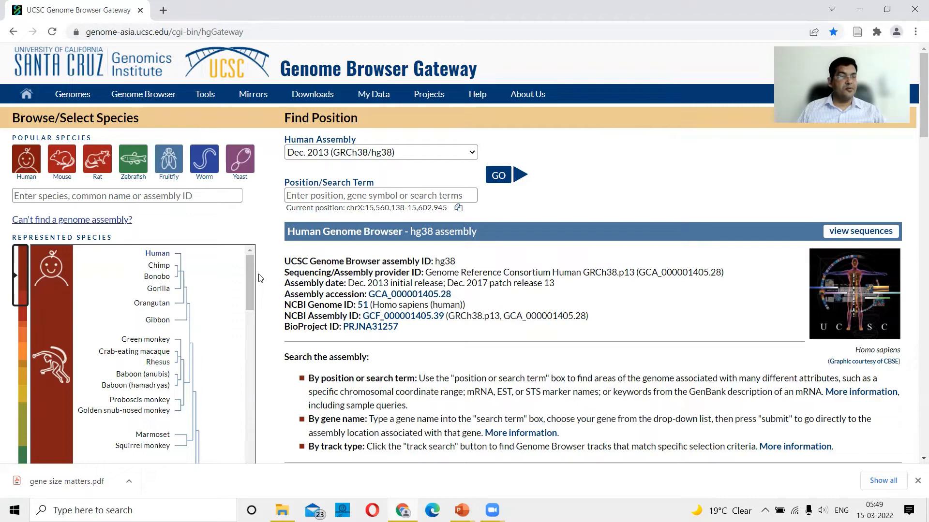
drag(248, 271, 256, 492)
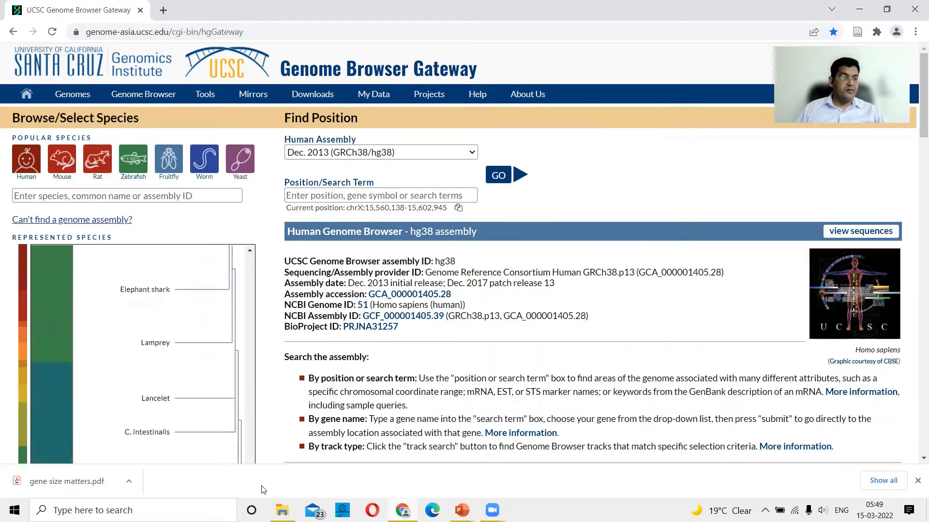
scroll(190, 314, down, 3)
scroll(194, 305, down, 10)
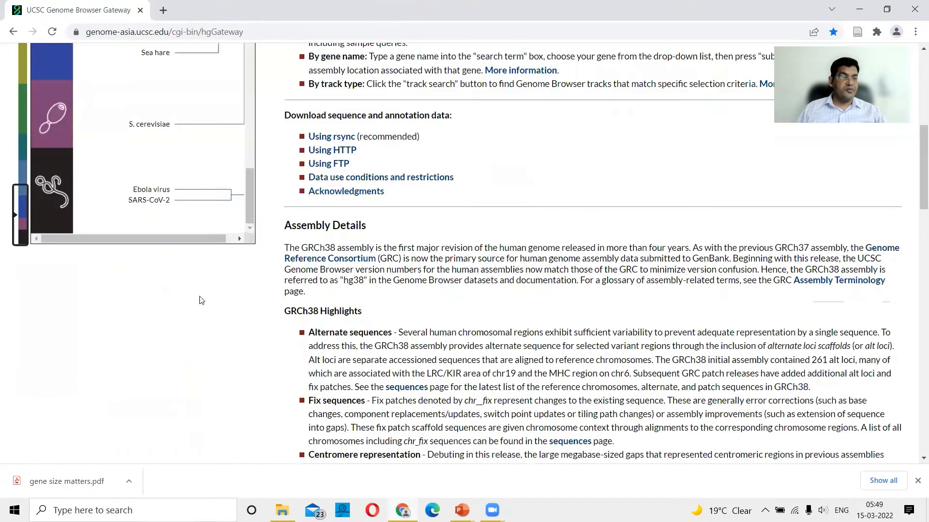
scroll(295, 331, up, 15)
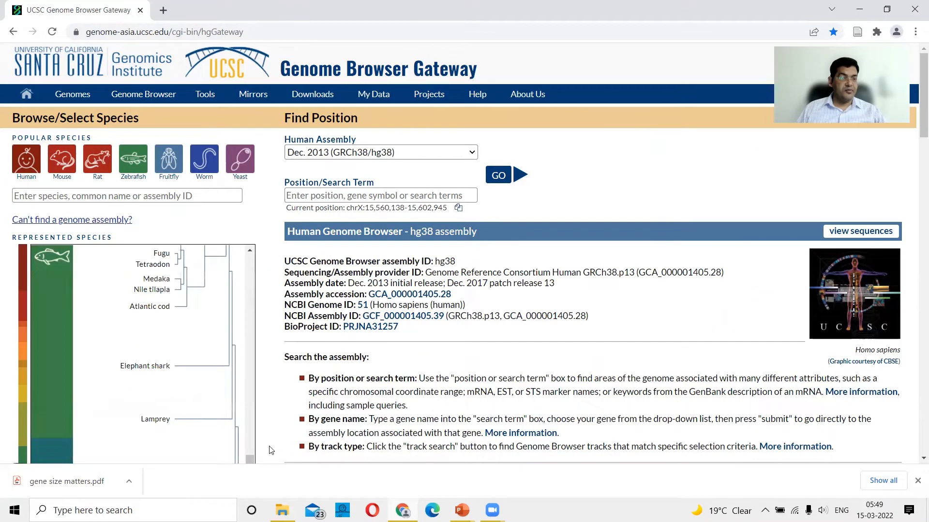
drag(250, 460, 266, 255)
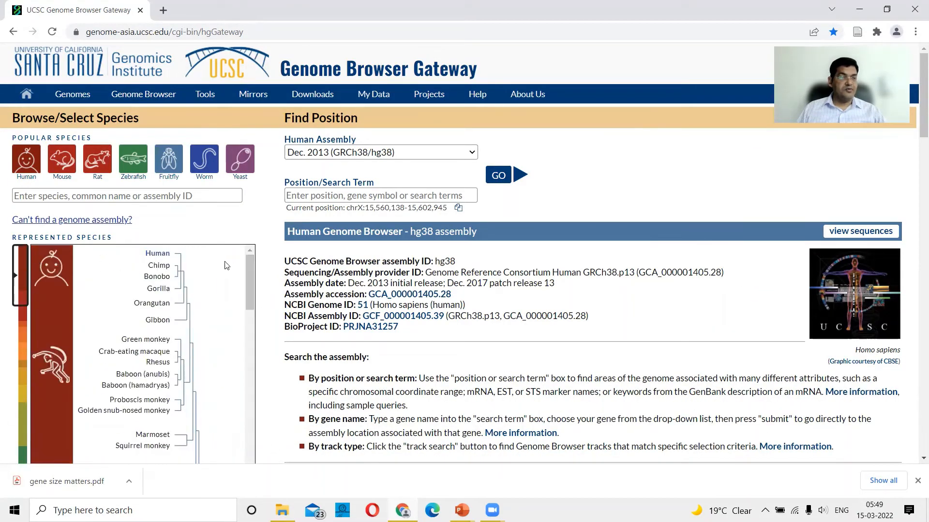
- Preview the Chimp genome, return to Human and review the available human assembly versions
click(162, 269)
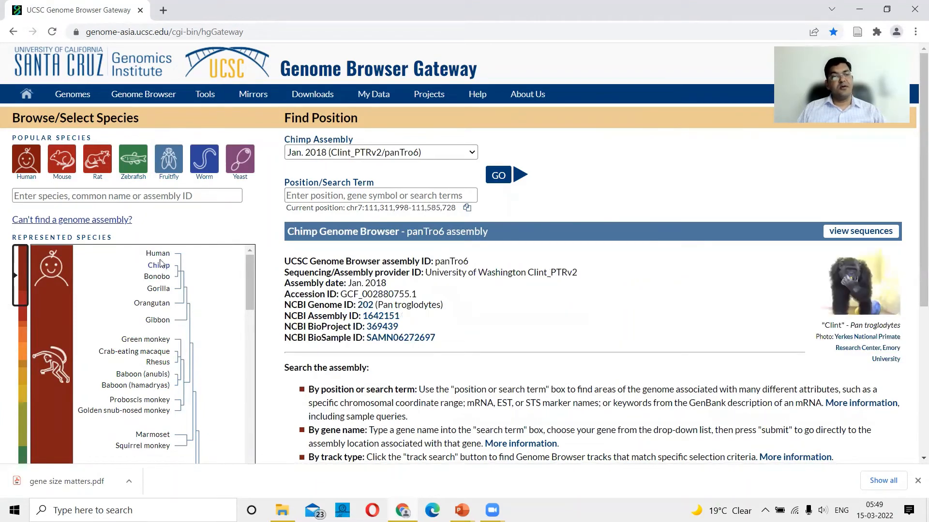
click(163, 254)
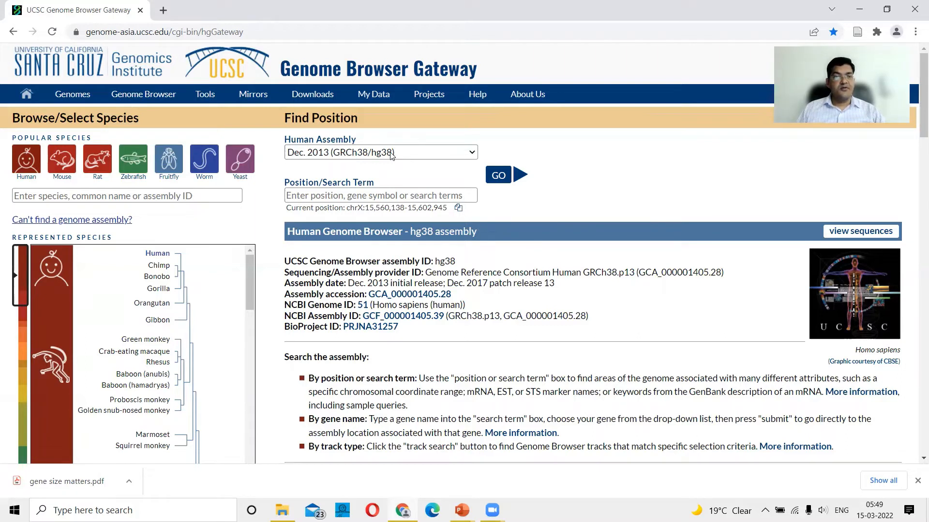
click(471, 154)
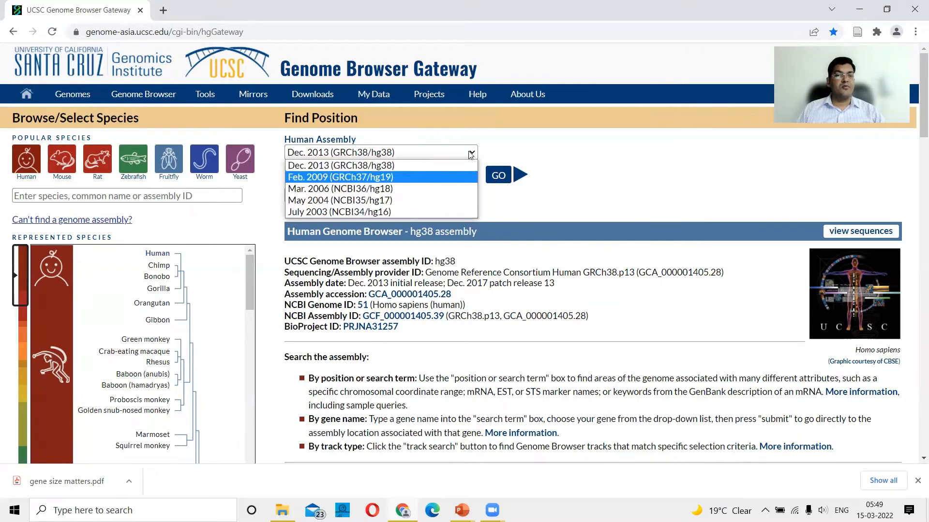
key(Up)
key(Up)
key(Up)
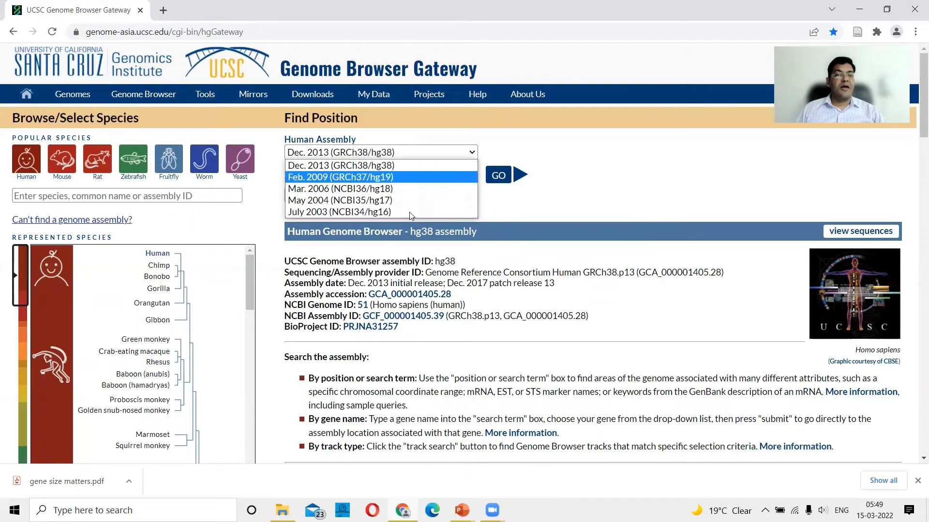
key(Escape)
- Search the human hg38 assembly for GAPDH and open the Homo sapiens glyceraldehyde-3-phosphate dehydrogenase gene match
key(Tab)
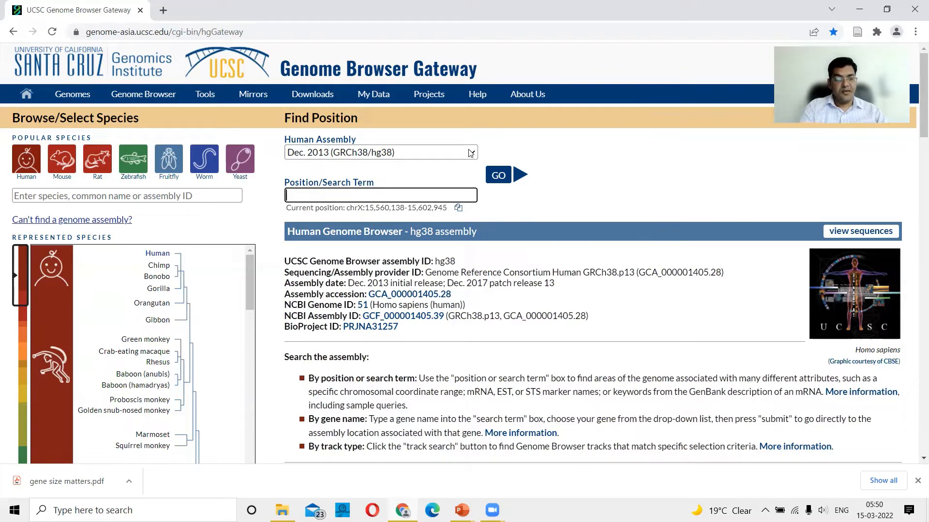
text(GAPDH)
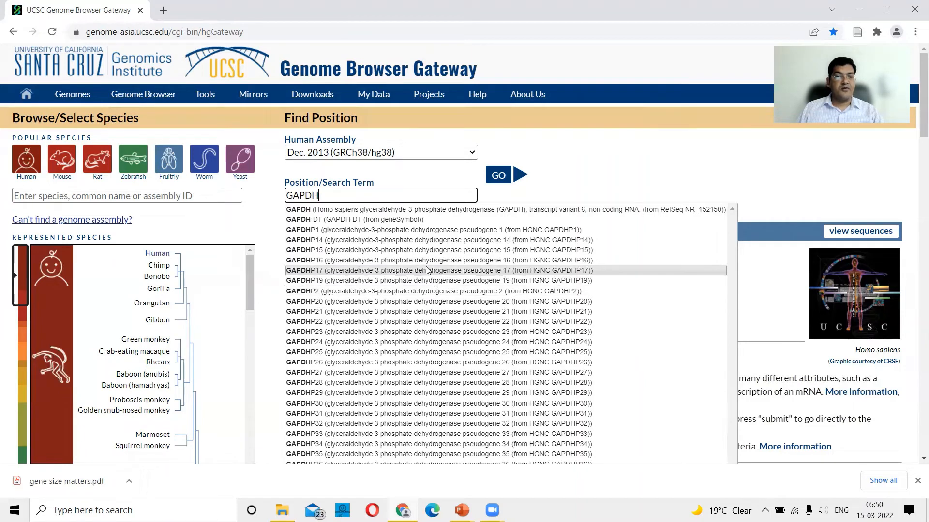
click(346, 211)
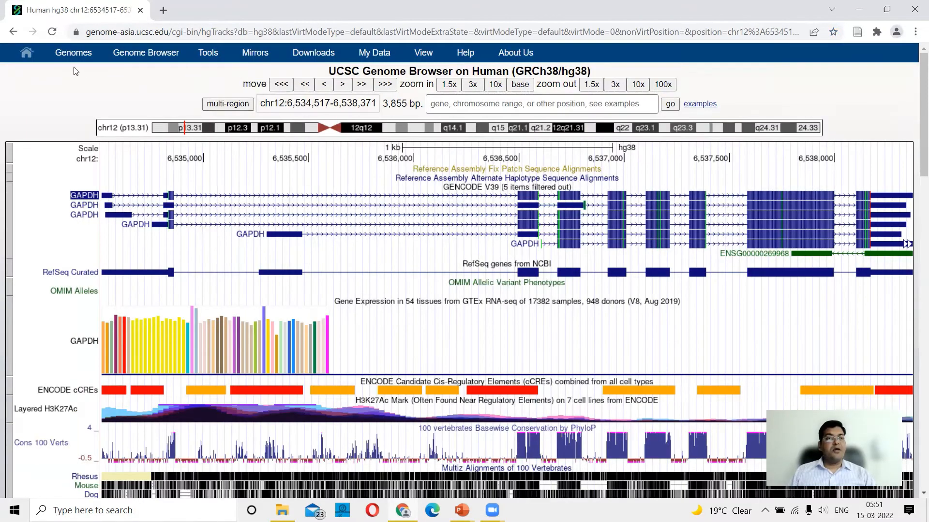
- Examine the GAPDH region's length in base pairs and the annotation tracks displayed for it
mouse_move(146, 52)
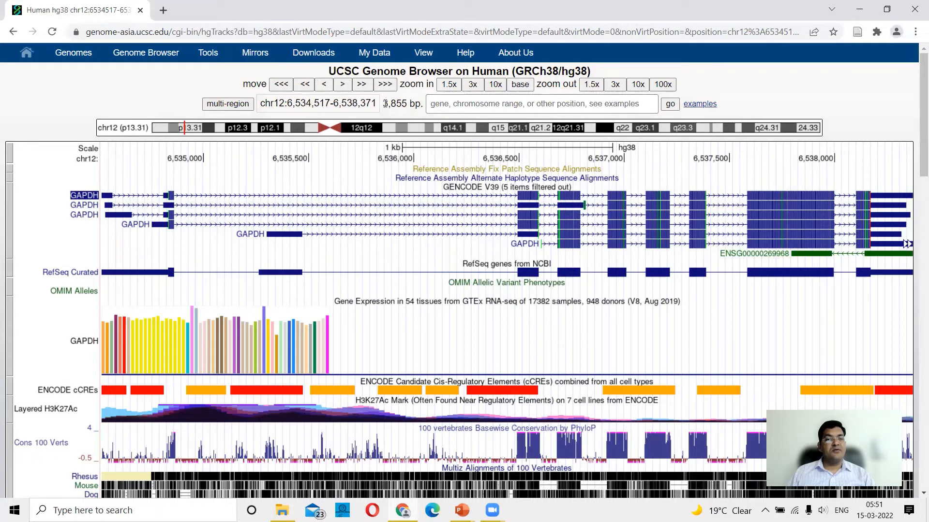
drag(385, 103, 411, 104)
click(411, 111)
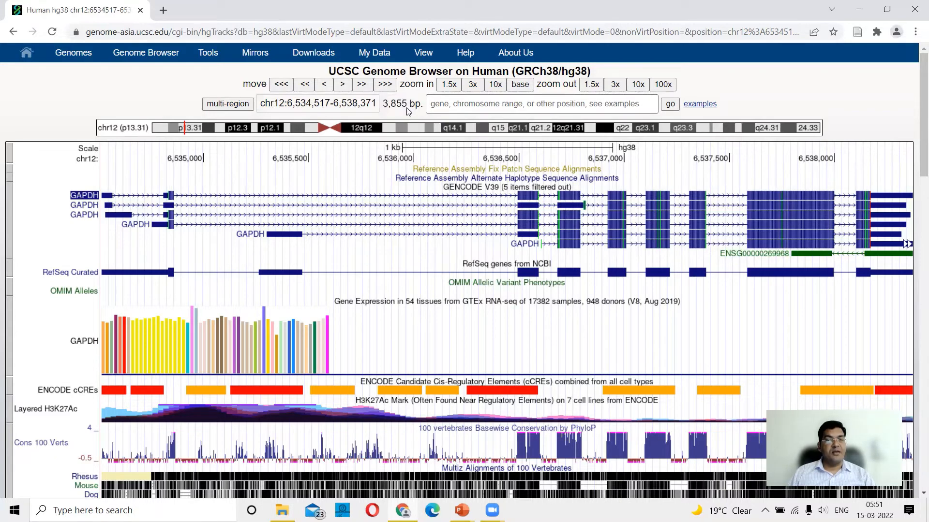
double_click(396, 103)
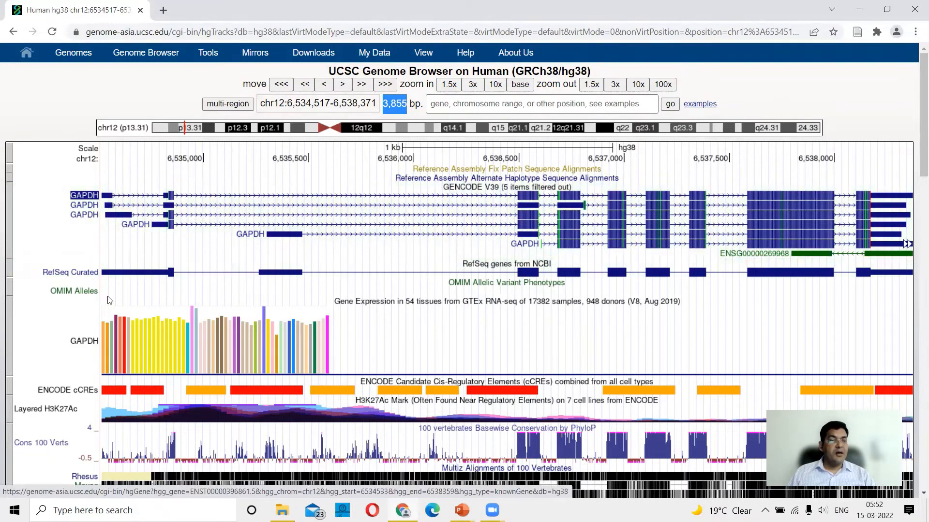
scroll(348, 346, down, 3)
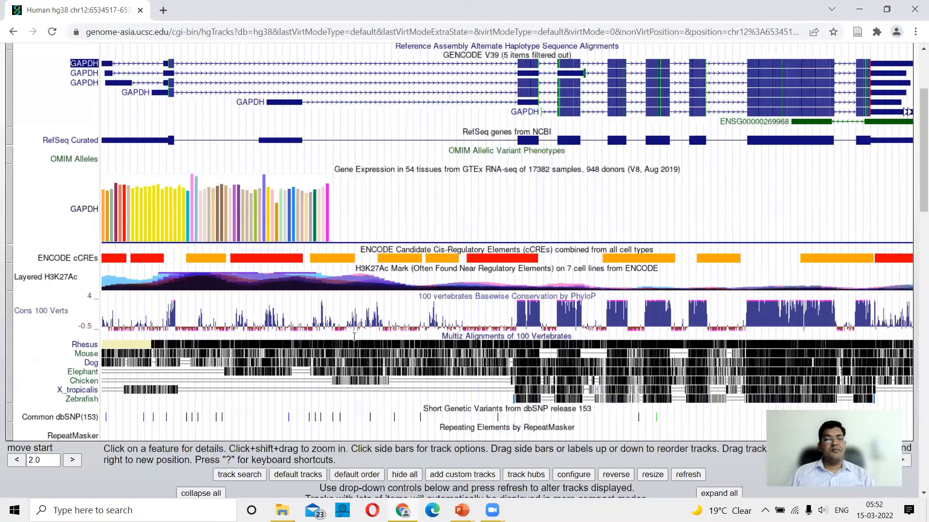
scroll(384, 276, up, 3)
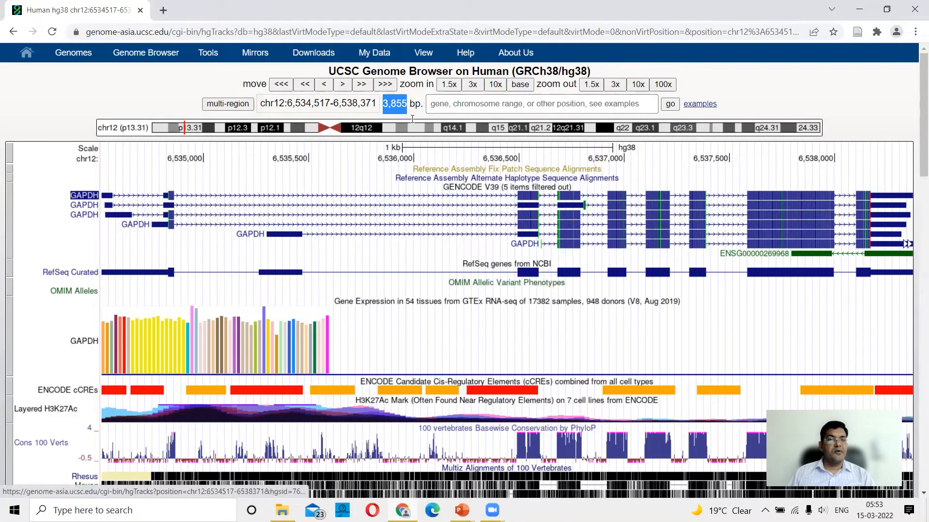
- Open DNA retrieval for the displayed GAPDH region and add 500 extra bases upstream and 500 downstream
mouse_move(424, 53)
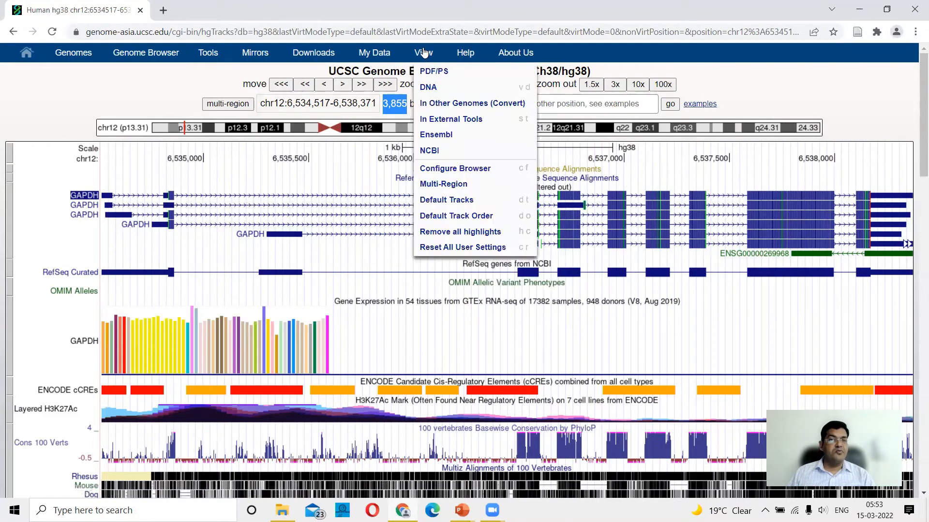
click(431, 89)
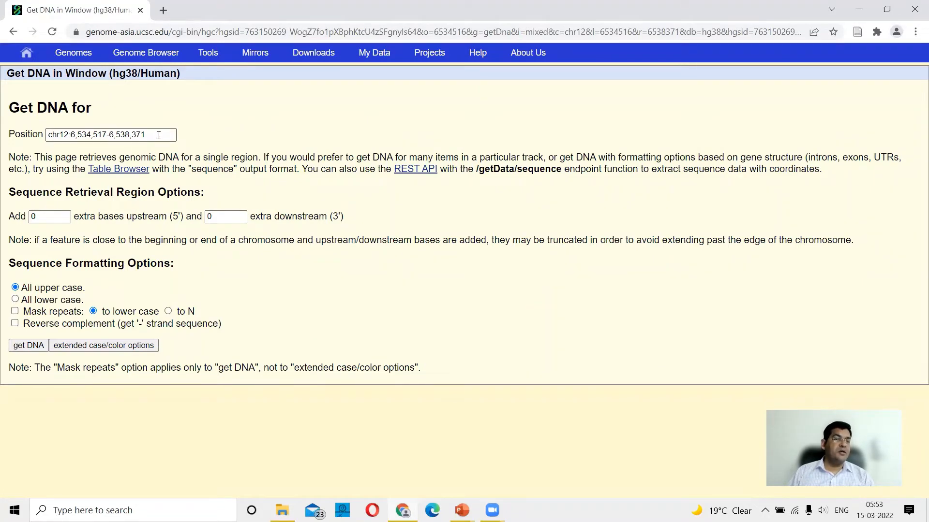
click(55, 218)
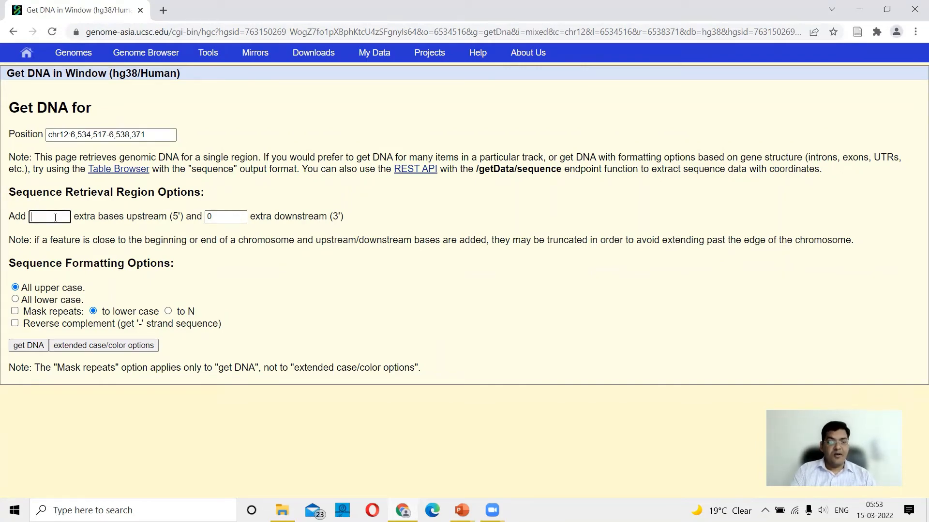
text(500)
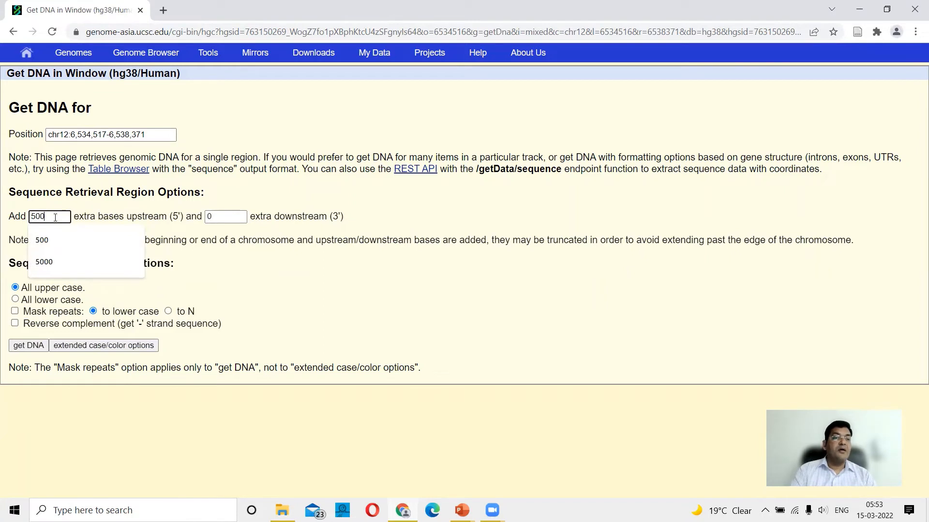
click(220, 214)
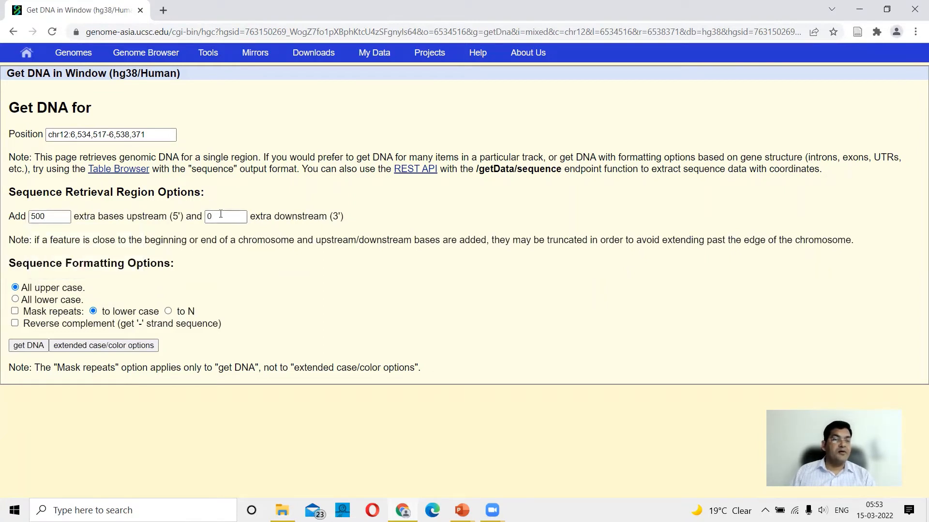
text(5)
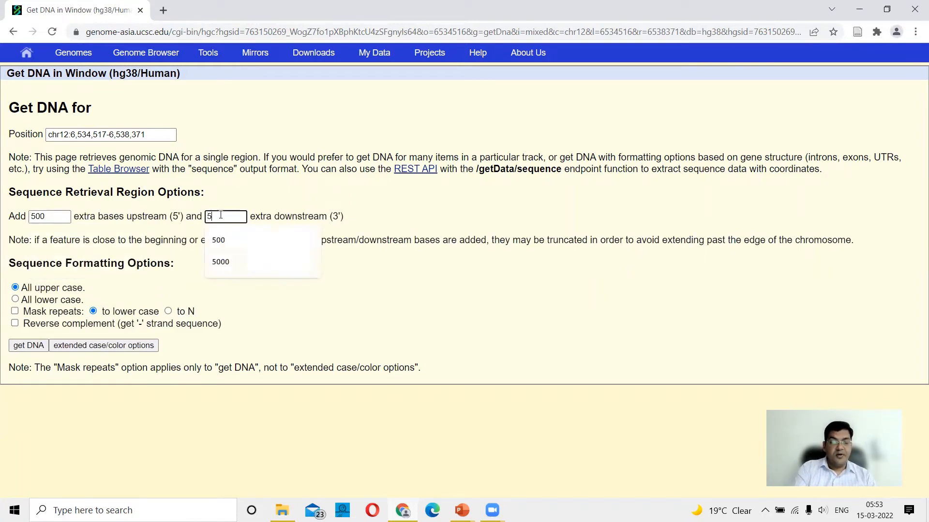
click(218, 240)
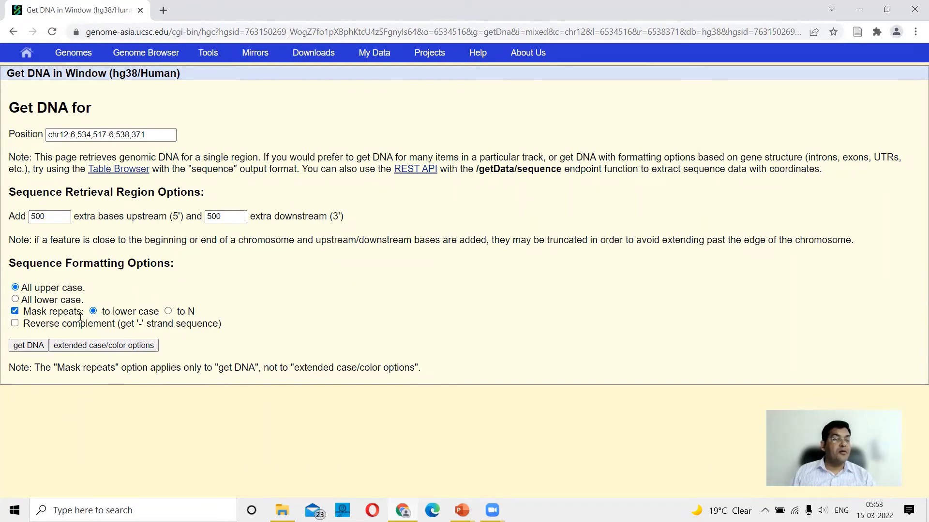
- Set repeat masking to N and retrieve the DNA sequence in upper case
click(168, 312)
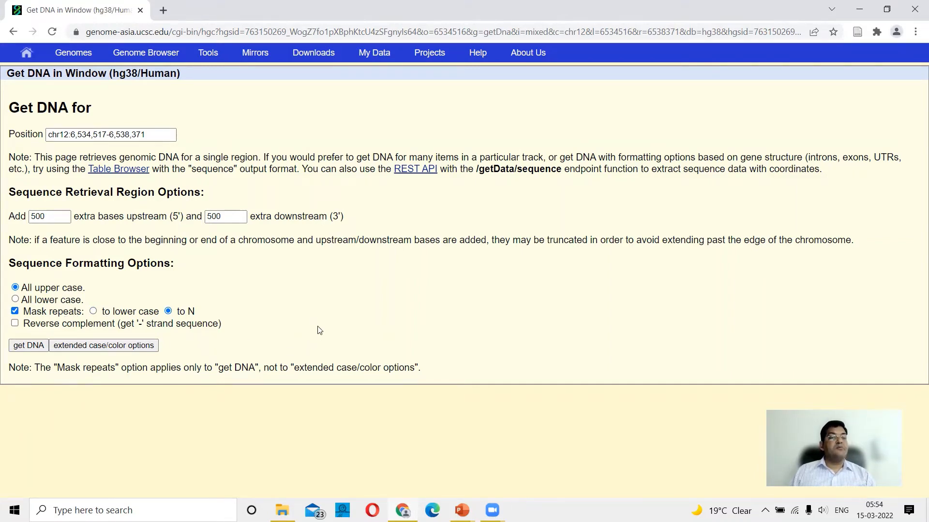
click(27, 349)
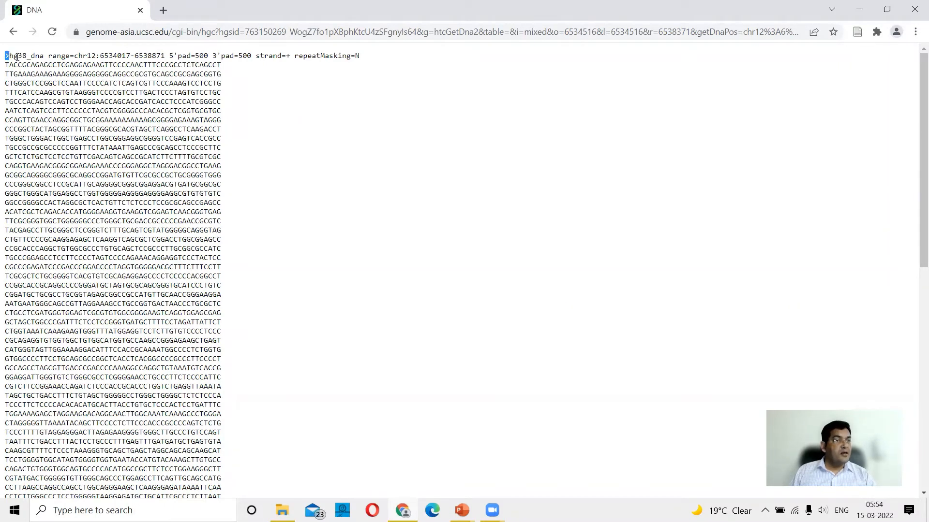
- Examine the FASTA header and check the retrieved sequence down to its end for masked repeats
drag(9, 56, 371, 58)
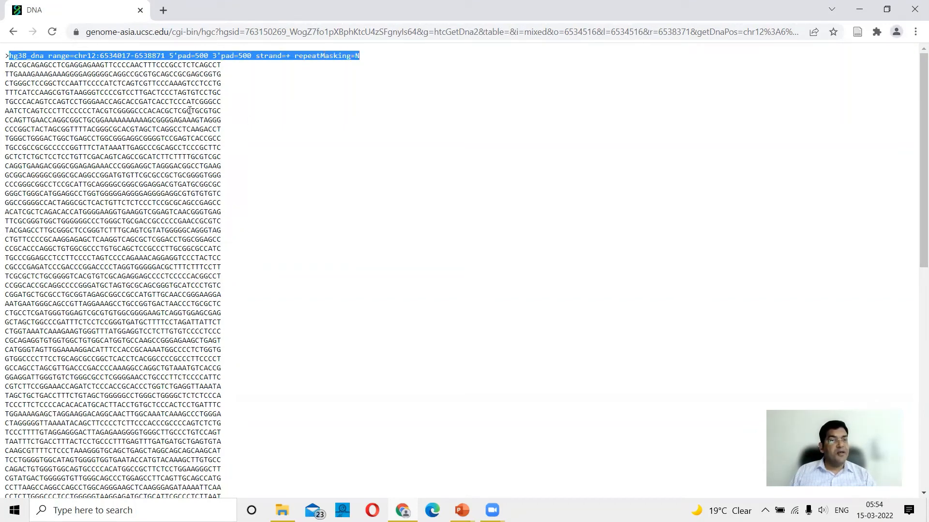
scroll(188, 188, down, 2)
scroll(189, 188, down, 8)
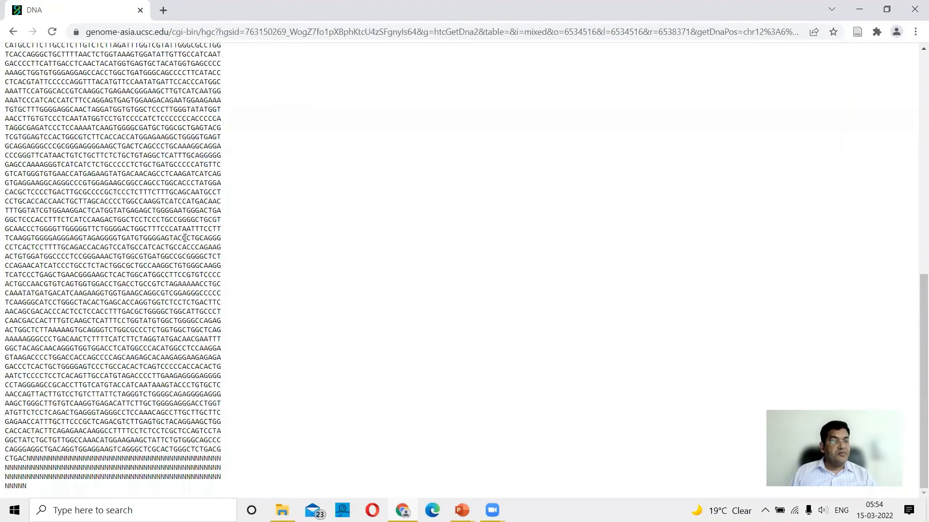
scroll(188, 193, up, 12)
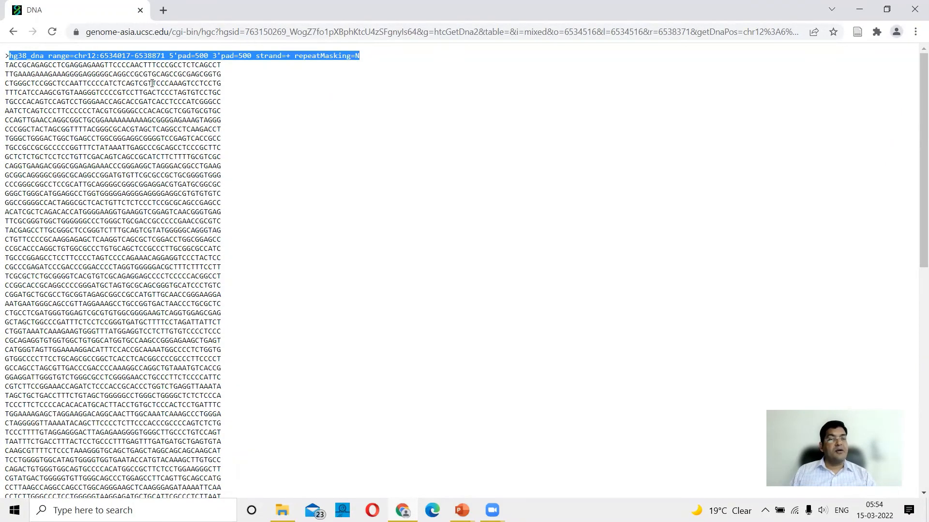
- Select the entire FASTA sequence and open Primer3 v. 0.4.0 at bioinfo.ut.ee/primer3-0.4.0 in a new tab
key(ctrl+a)
click(164, 9)
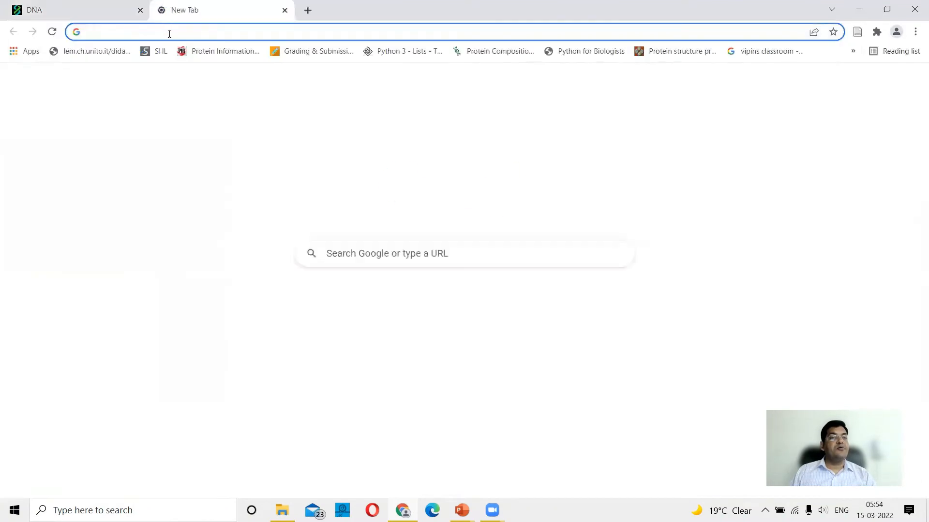
click(170, 34)
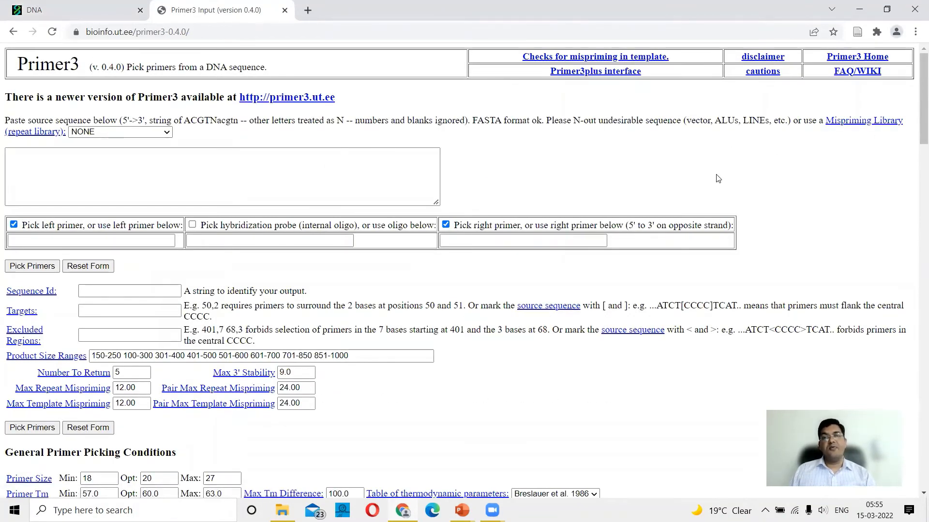
- Read the Primer3 source sequence instructions on how letters other than ACGTN are treated
click(28, 158)
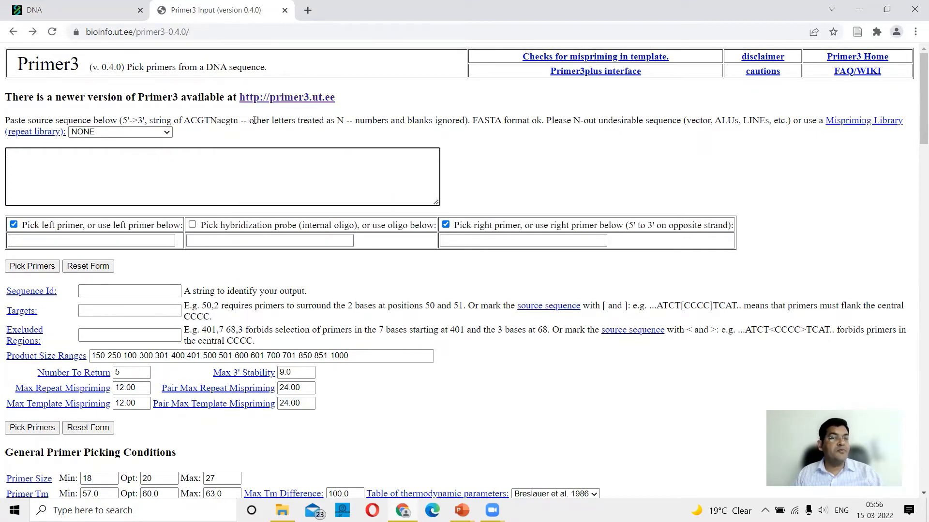
drag(324, 121, 340, 121)
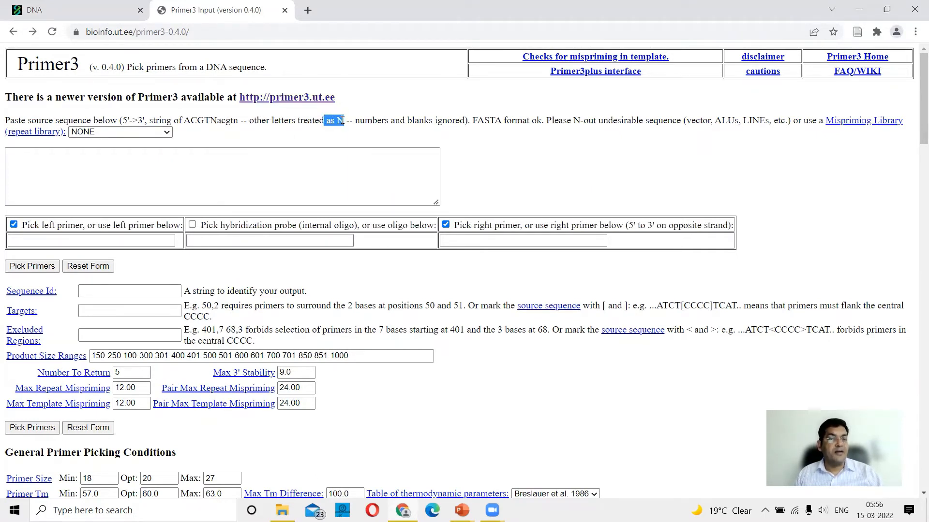
click(341, 121)
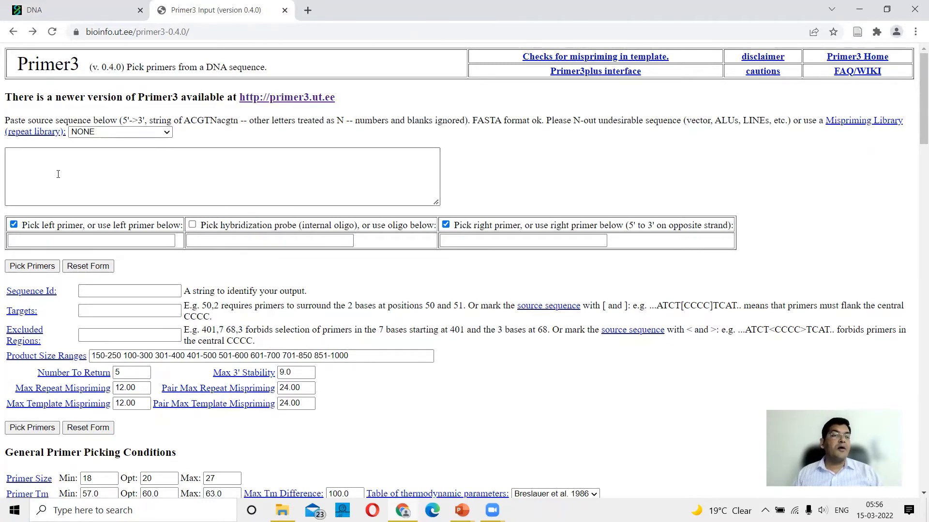
- Keep the mispriming library at NONE and paste the copied GAPDH FASTA sequence as the source sequence
click(164, 134)
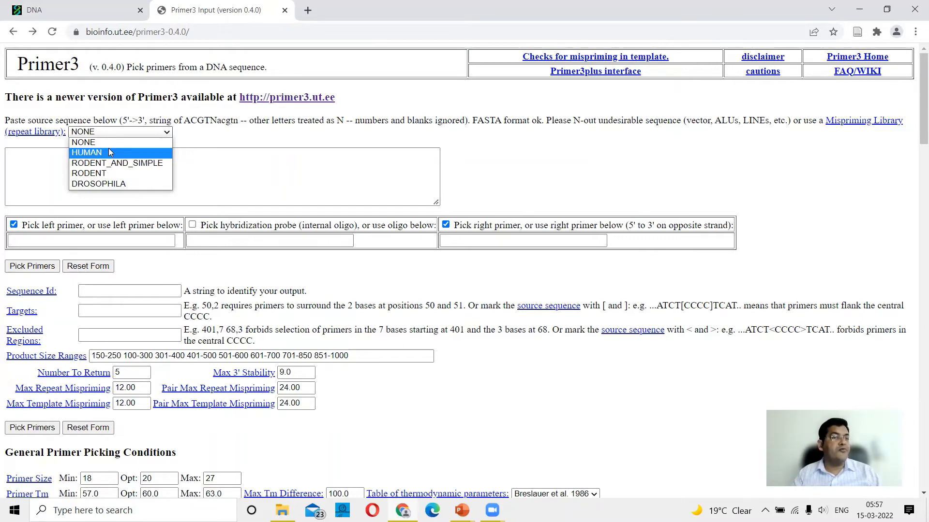
click(239, 138)
click(207, 154)
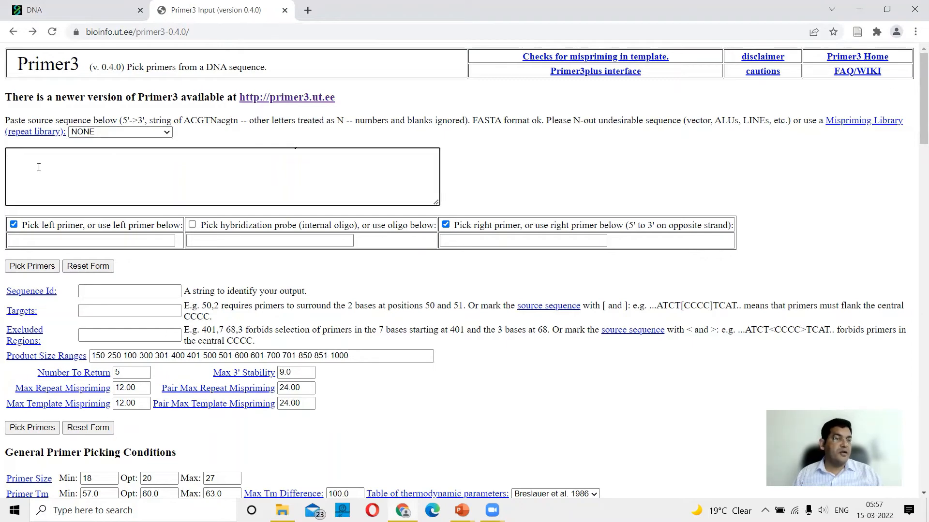
right_click(39, 167)
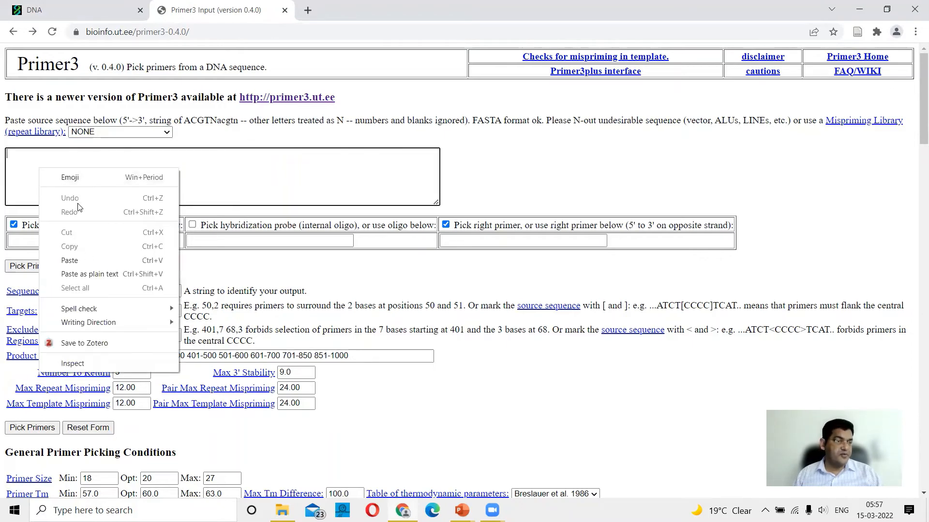
click(84, 256)
- Set the excluded regions to 501,3855 so that no primers are picked inside the GAPDH gene
scroll(504, 224, down, 3)
scroll(555, 282, up, 1)
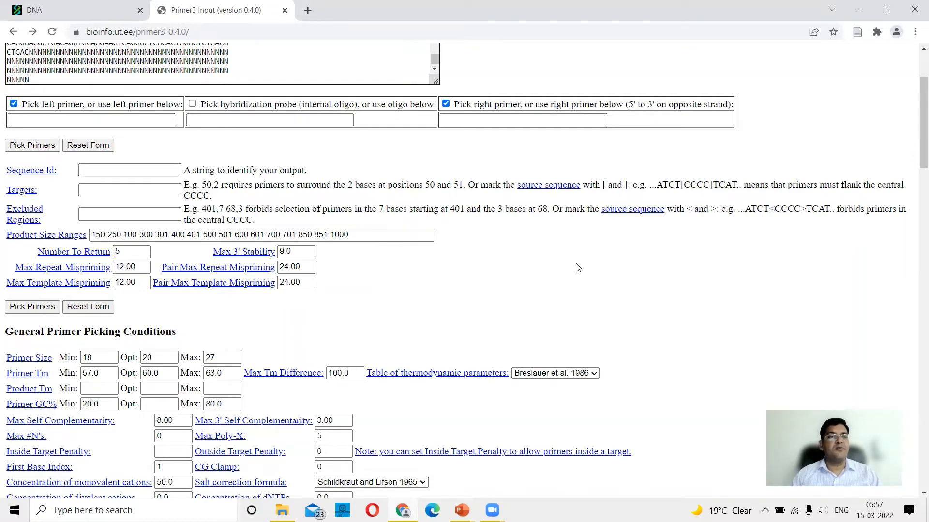
click(96, 212)
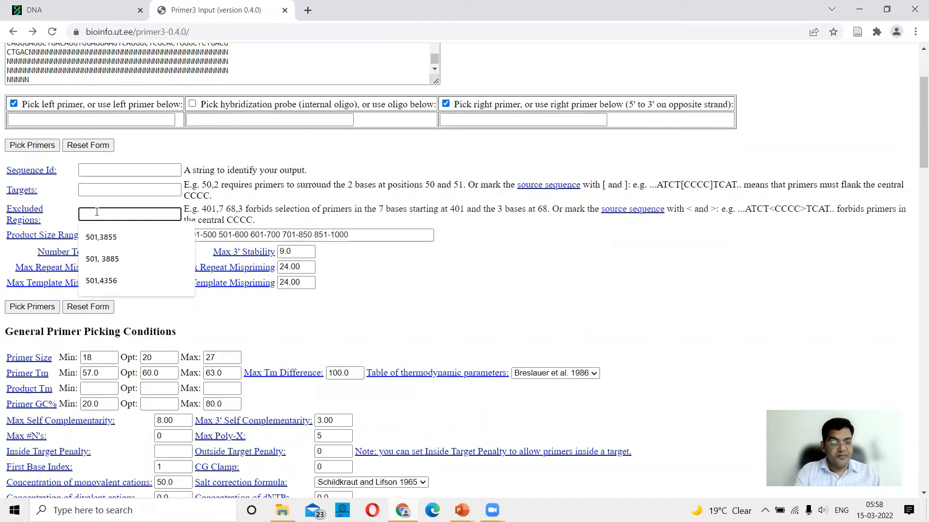
text(501)
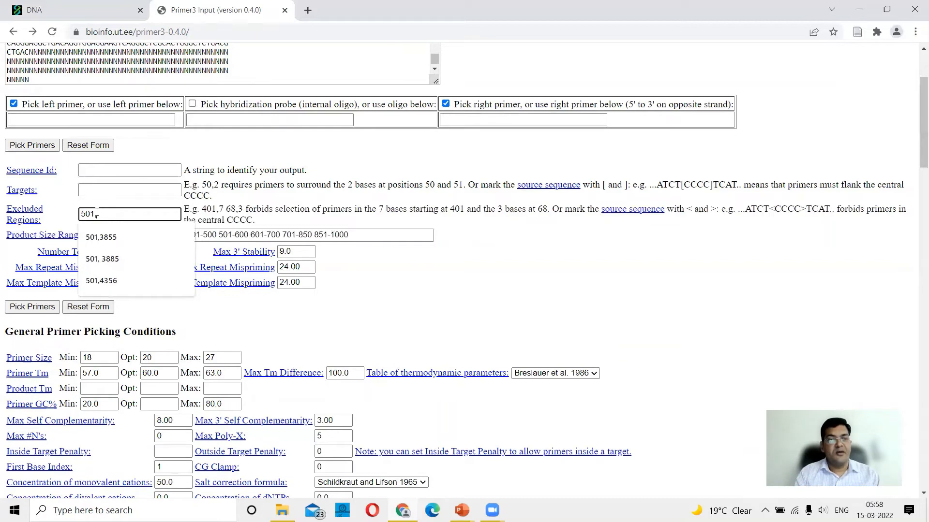
text(38)
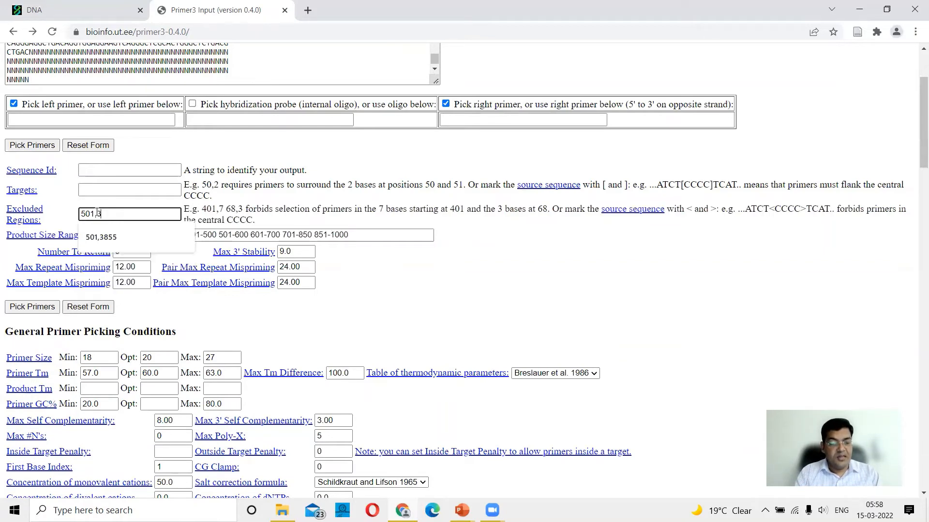
text(55)
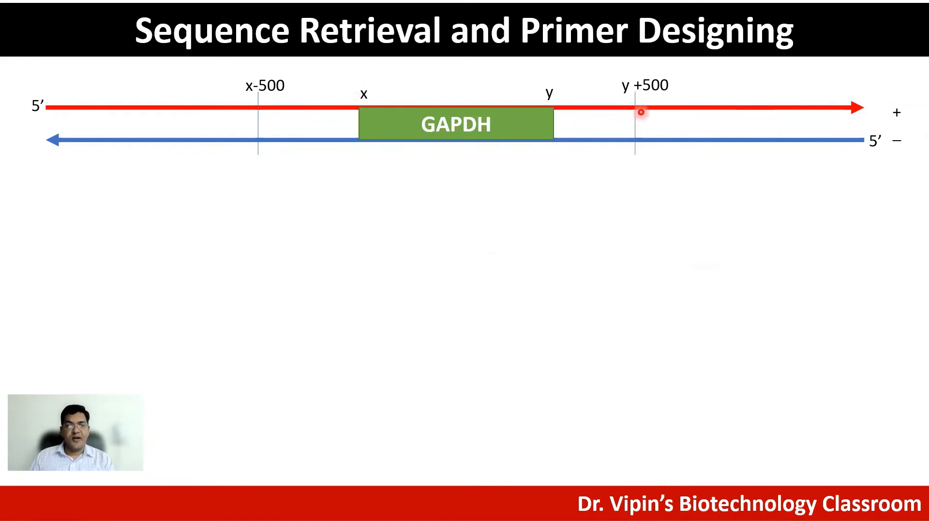
key(Right)
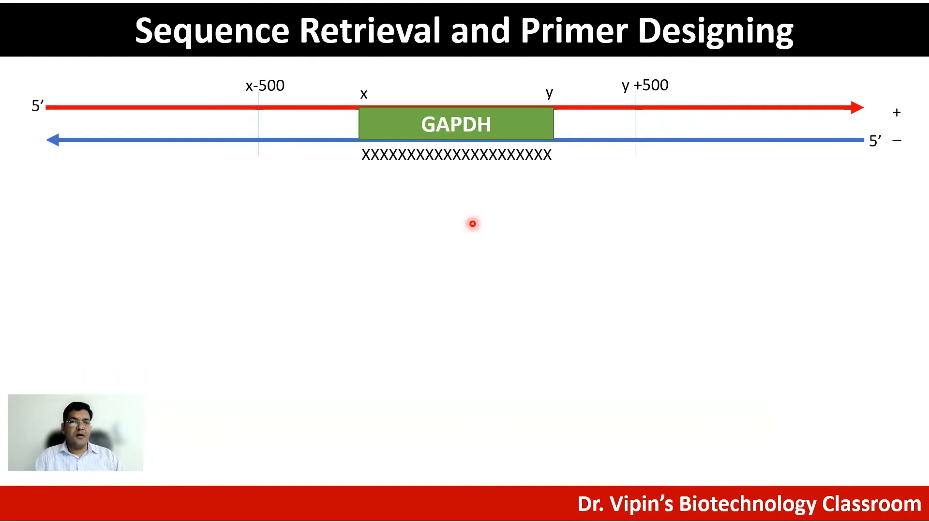
key(Right)
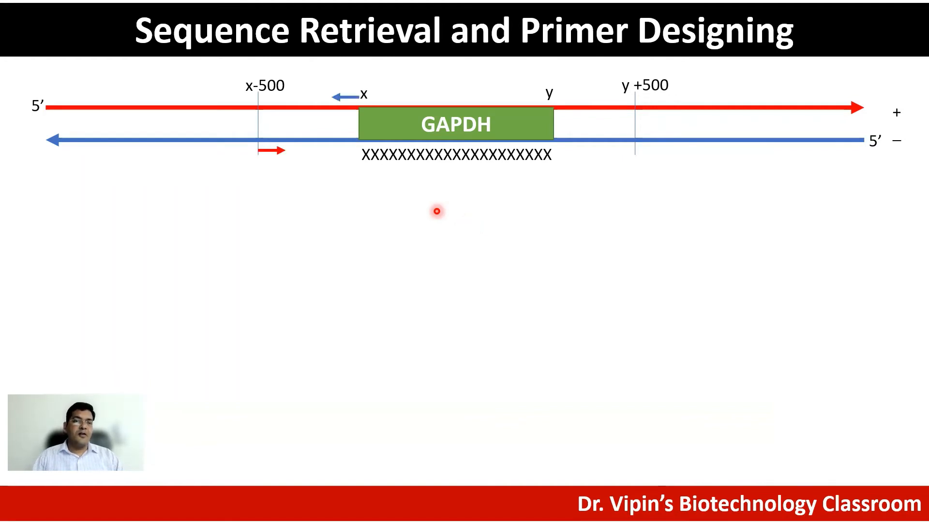
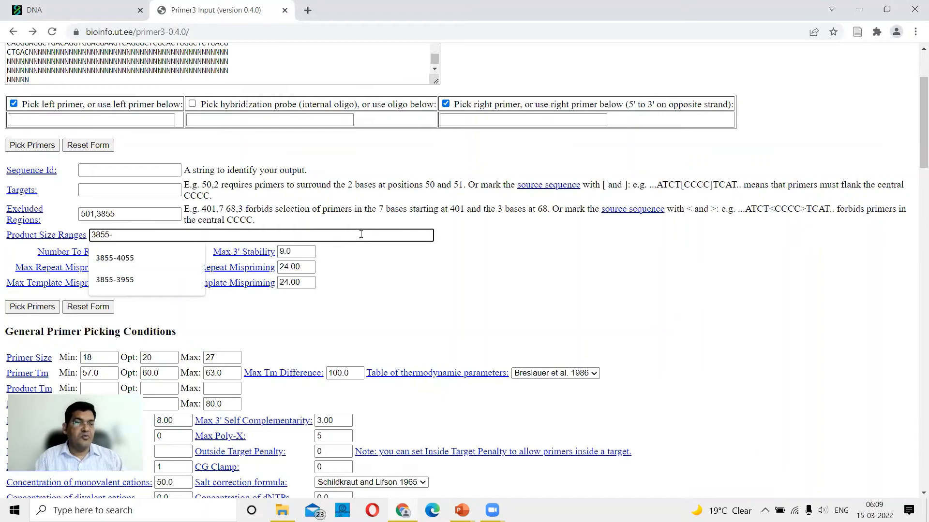
- Set the product size range to 3855-4055 and pick the primers with the default general picking conditions
text(4055)
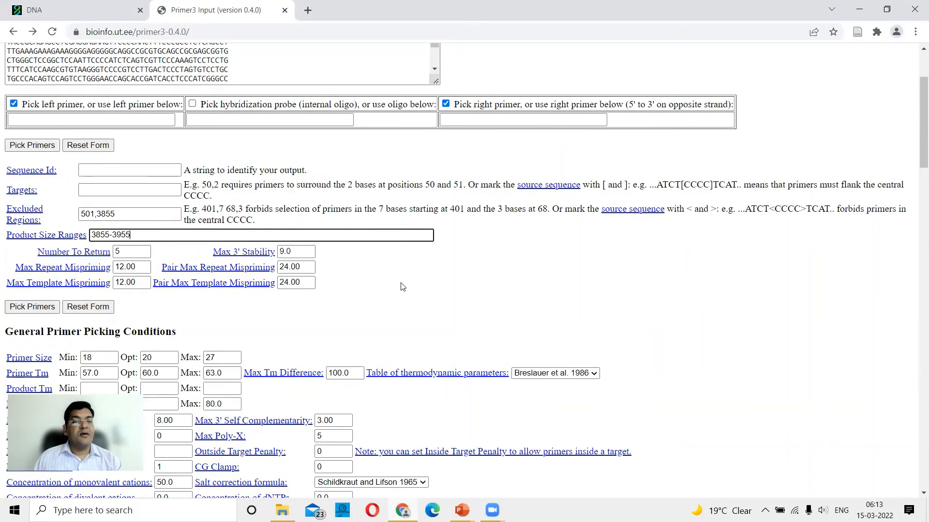
scroll(403, 287, down, 2)
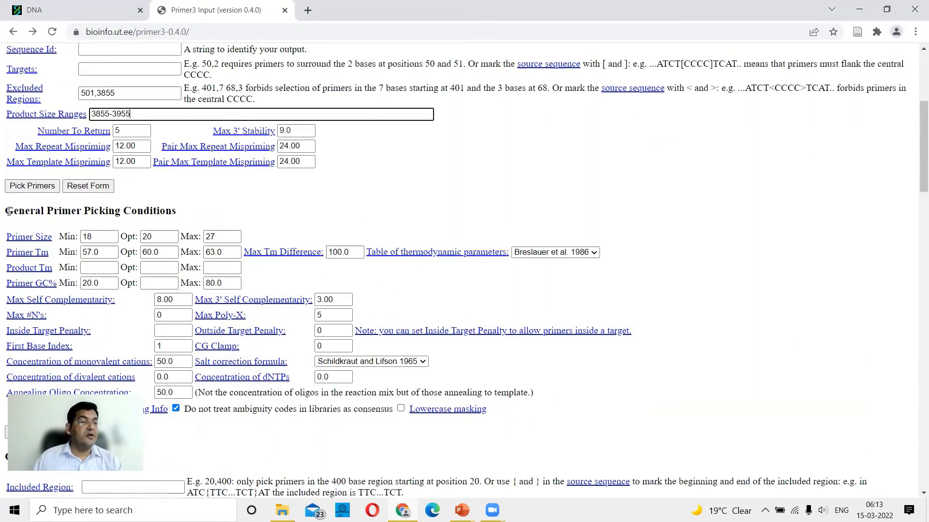
drag(9, 211, 175, 207)
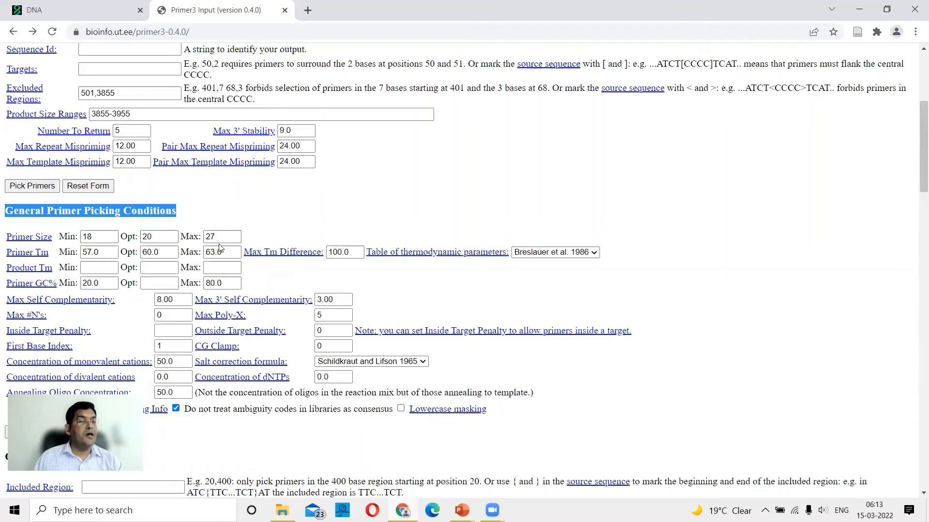
click(205, 217)
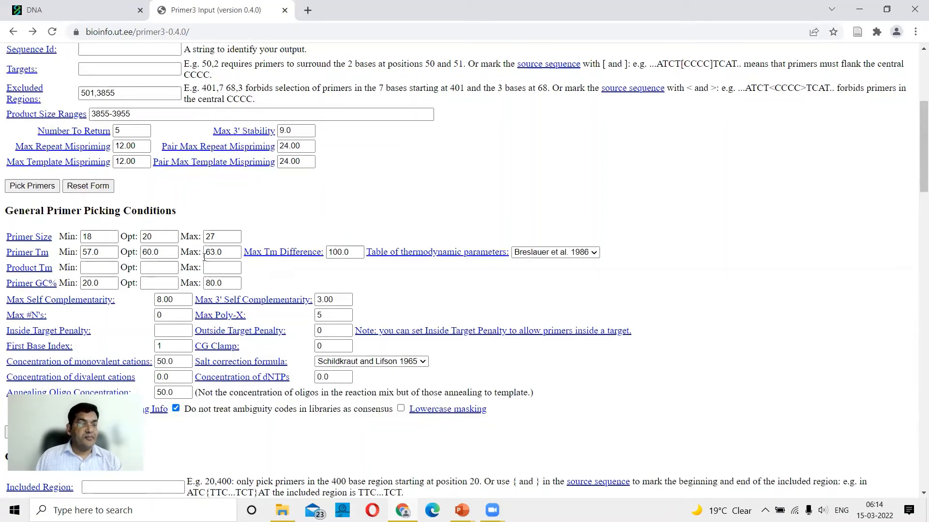
click(225, 254)
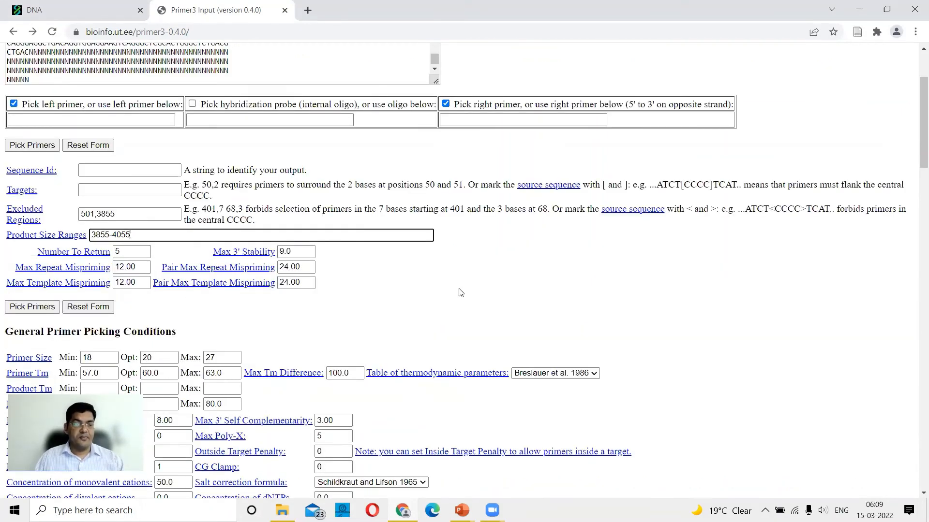
click(38, 307)
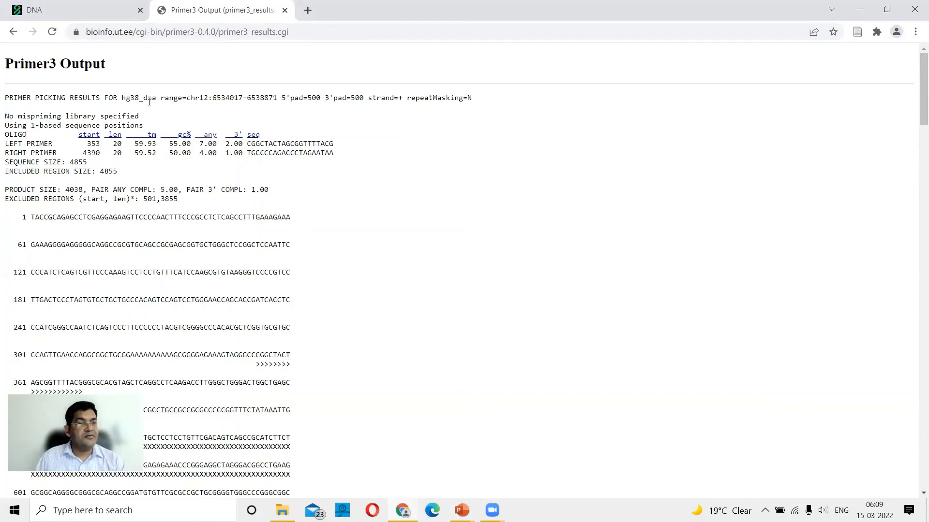
- Read the Primer3 output's sequence description, mispriming library note and base numbering, and locate the first base of the sequence
drag(121, 98, 474, 99)
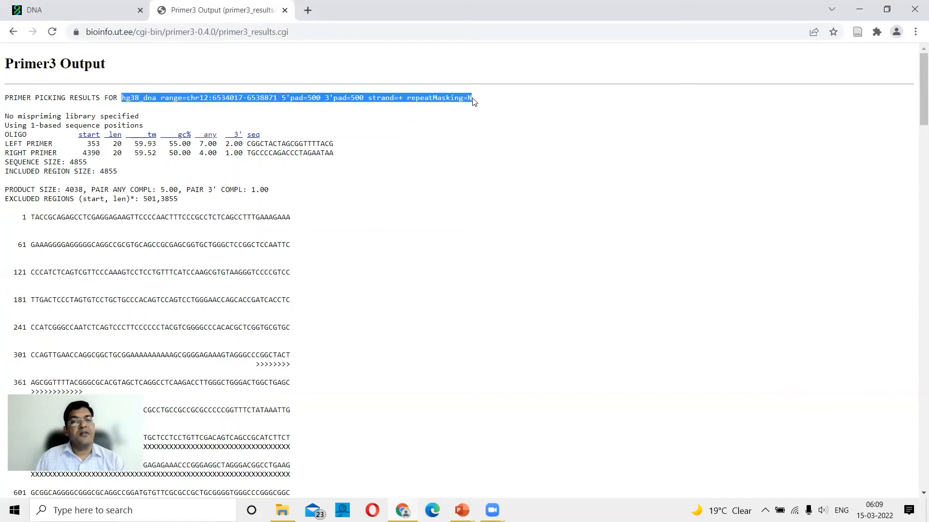
click(481, 102)
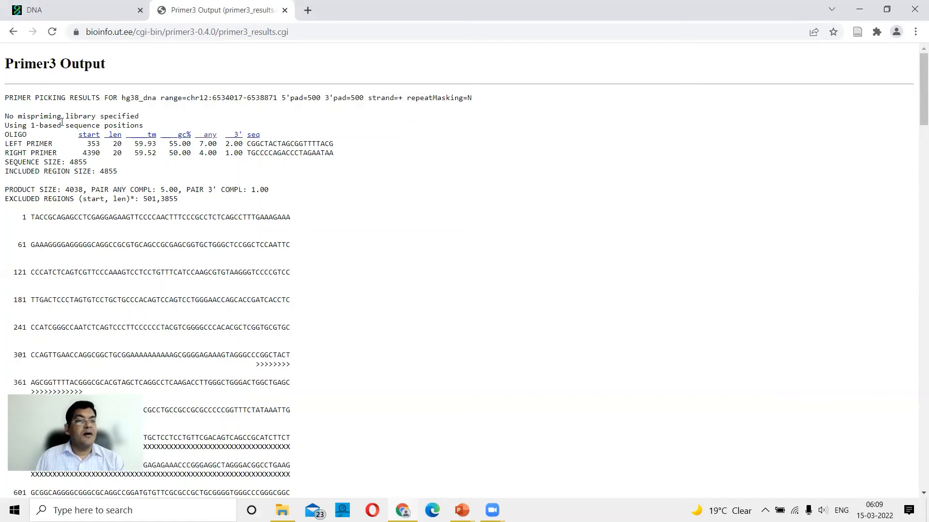
drag(5, 117, 144, 118)
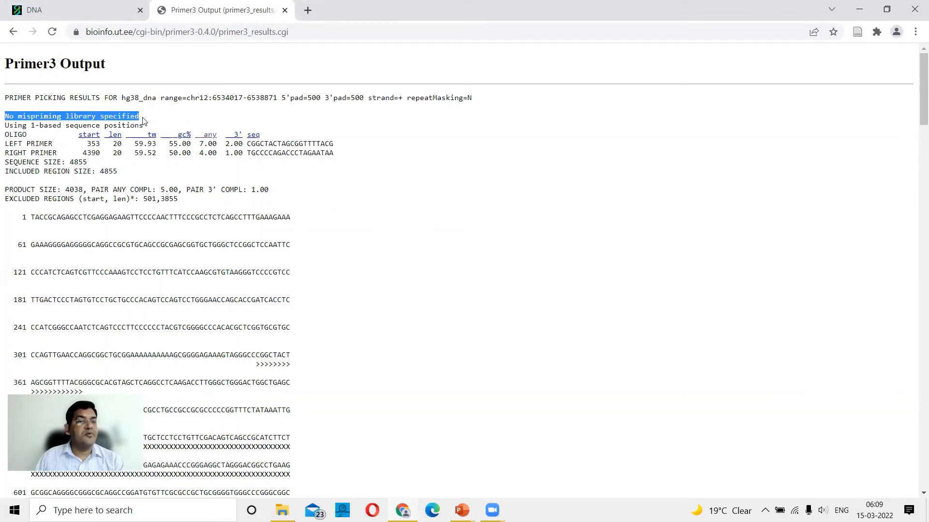
click(153, 117)
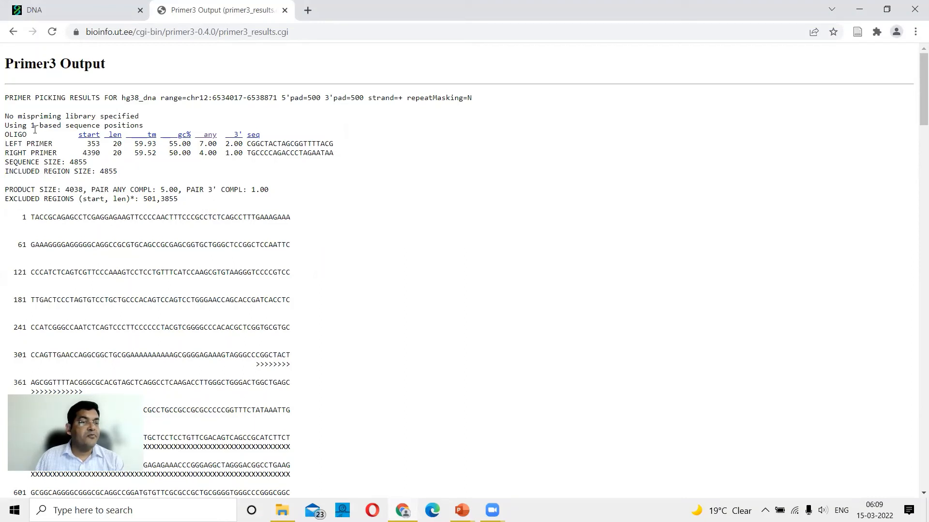
drag(32, 126, 38, 127)
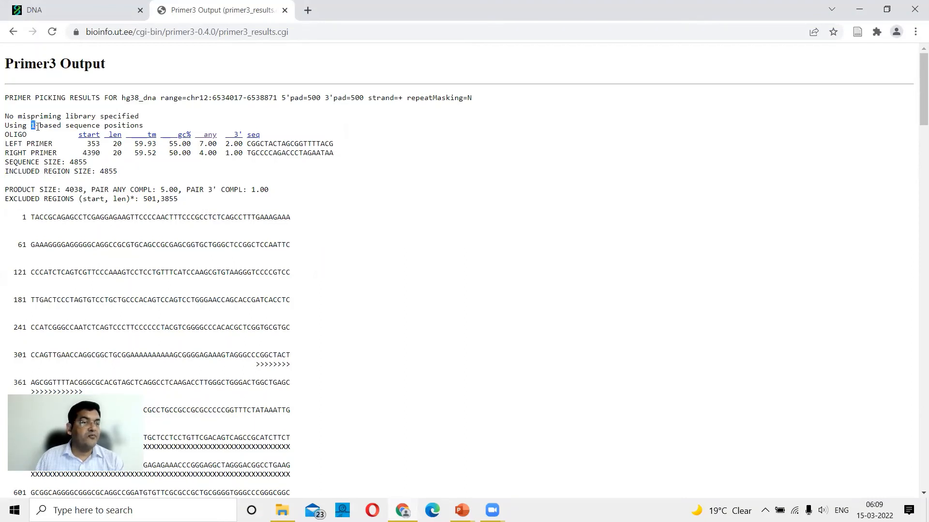
click(38, 127)
drag(31, 217, 38, 217)
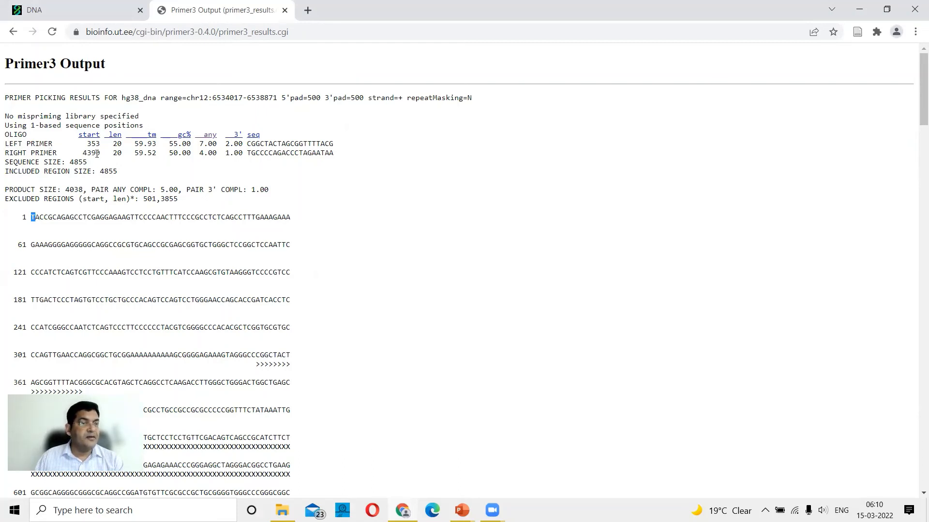
- Examine the left and right primers' start positions, lengths, melting temperatures, GC percentages and sequences in the results table
drag(88, 144, 190, 144)
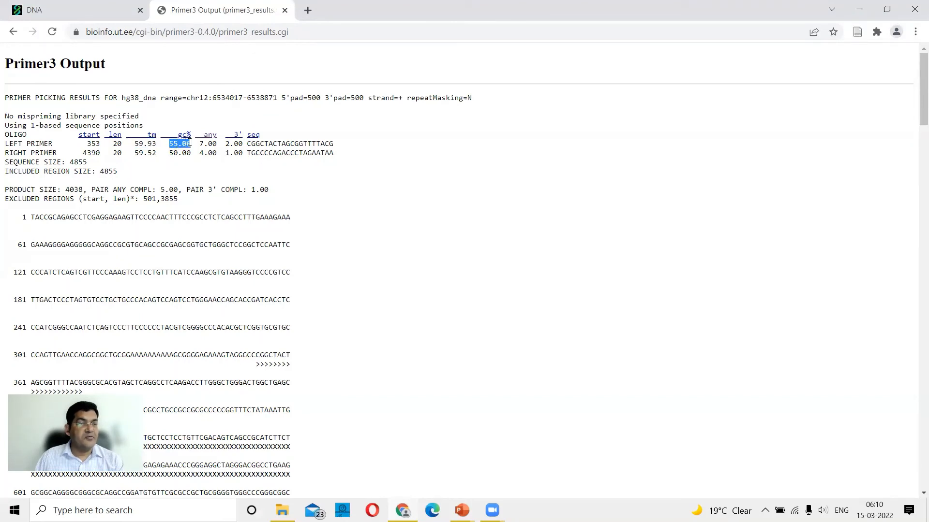
click(213, 184)
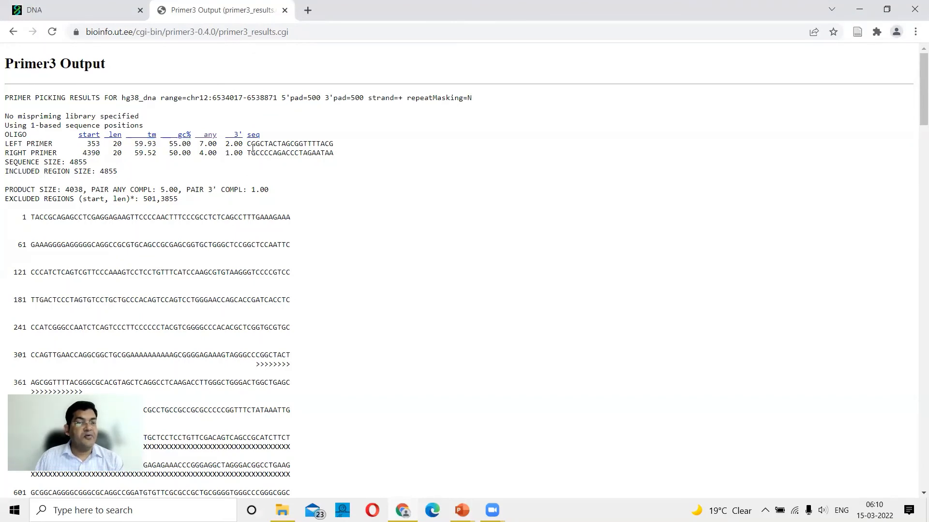
drag(247, 146, 334, 142)
click(314, 216)
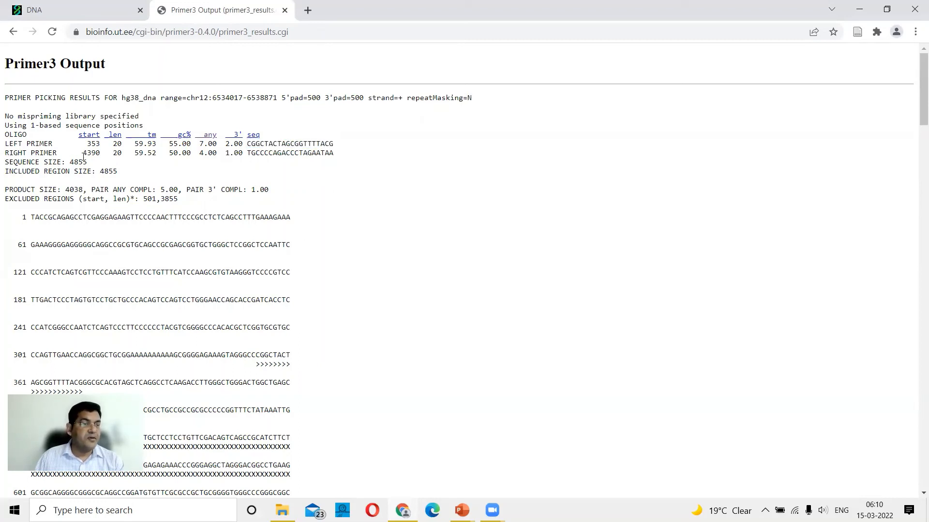
drag(82, 153, 156, 149)
click(120, 160)
click(133, 162)
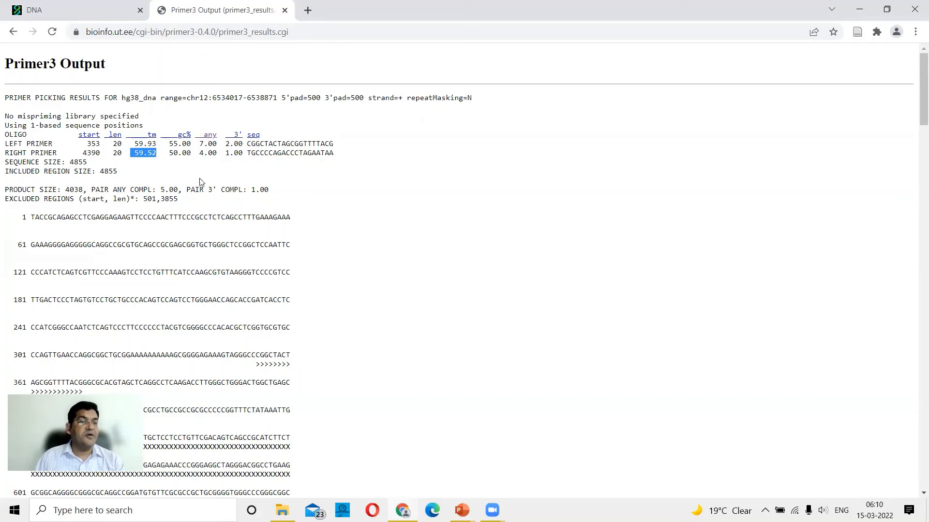
drag(168, 154, 191, 155)
click(191, 155)
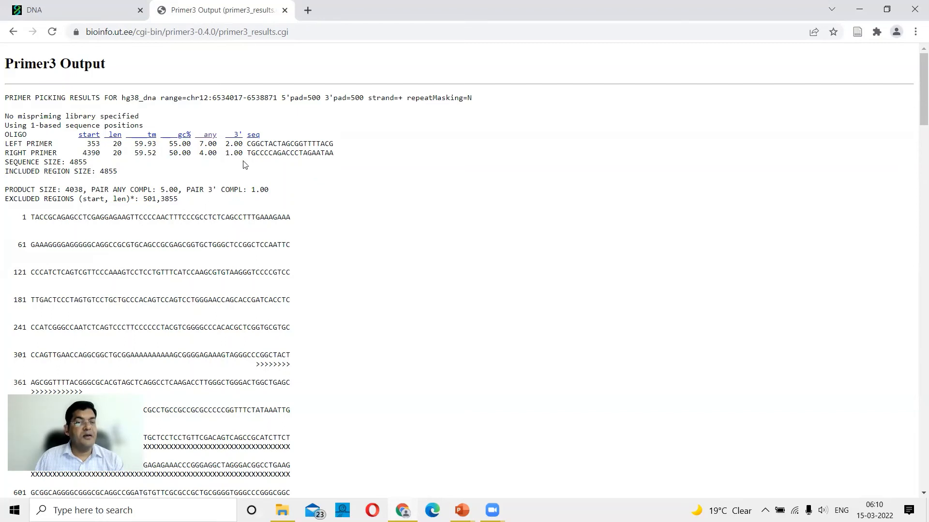
drag(247, 153, 334, 153)
click(342, 235)
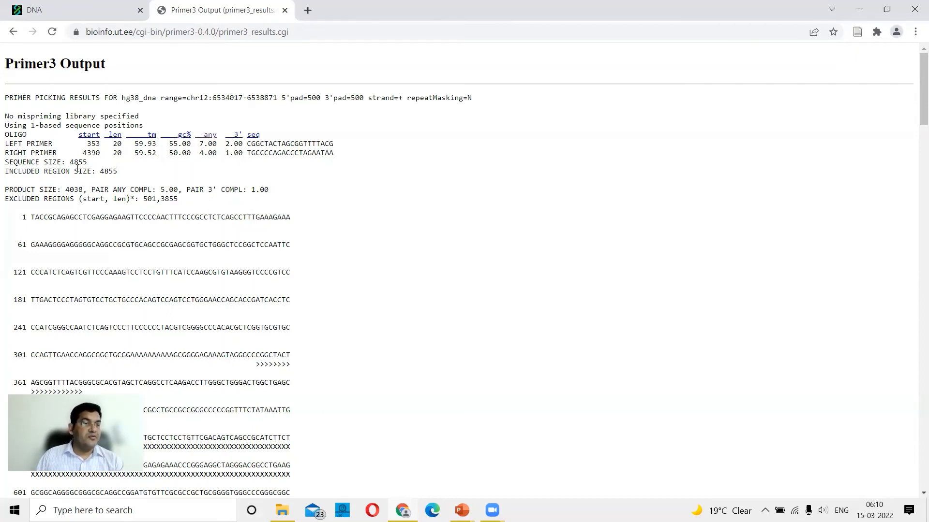
- Check the sequence size, included region size and product size reported for the primer pair
double_click(77, 163)
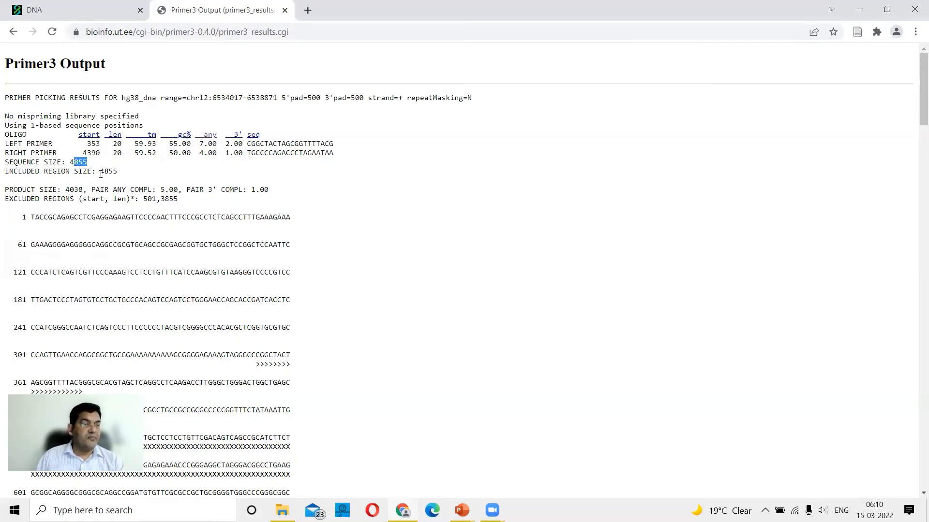
click(93, 168)
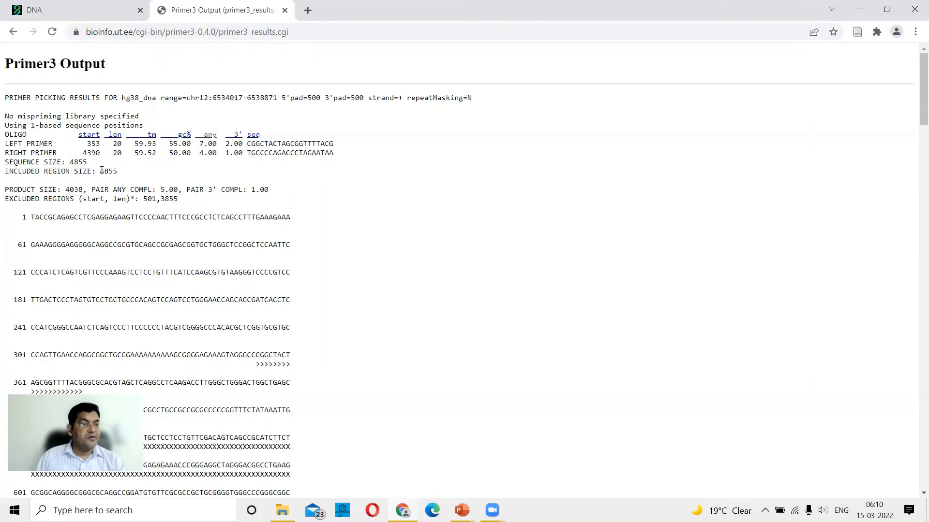
drag(100, 171, 124, 173)
click(125, 173)
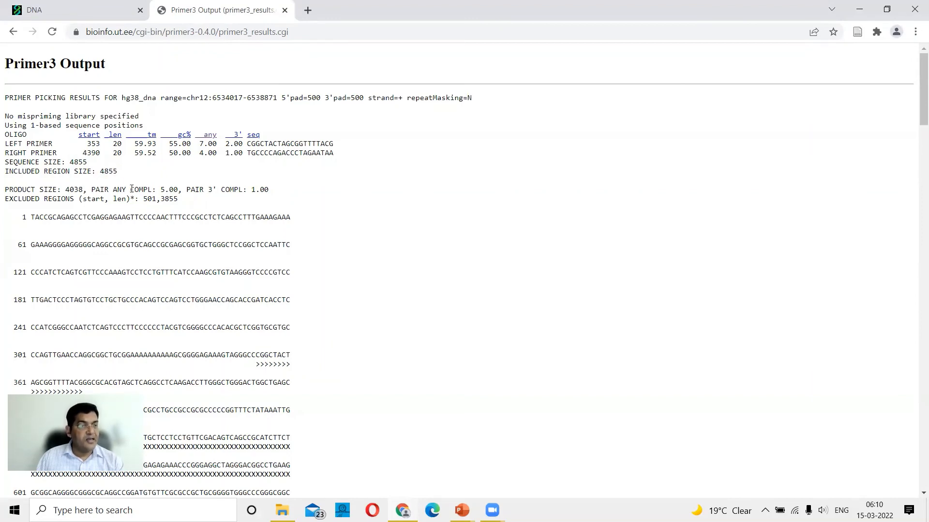
scroll(89, 141, down, 1)
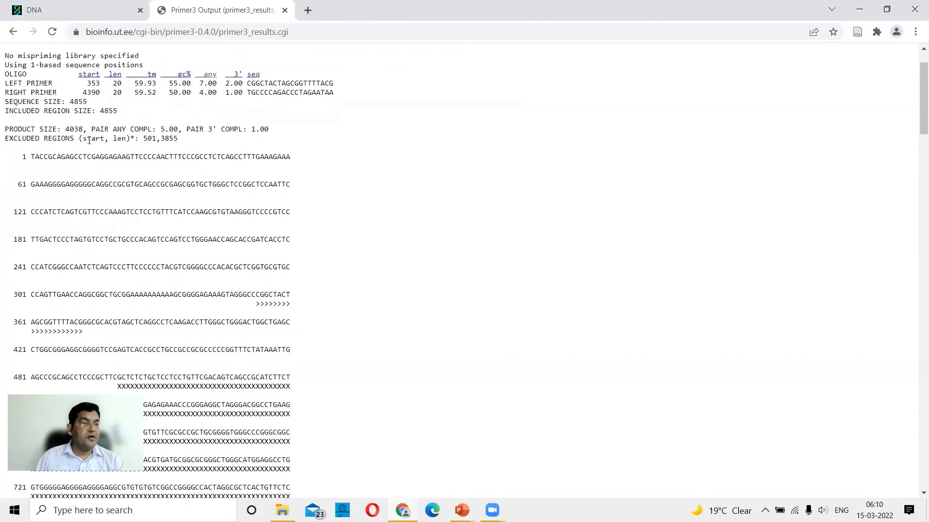
drag(64, 129, 83, 131)
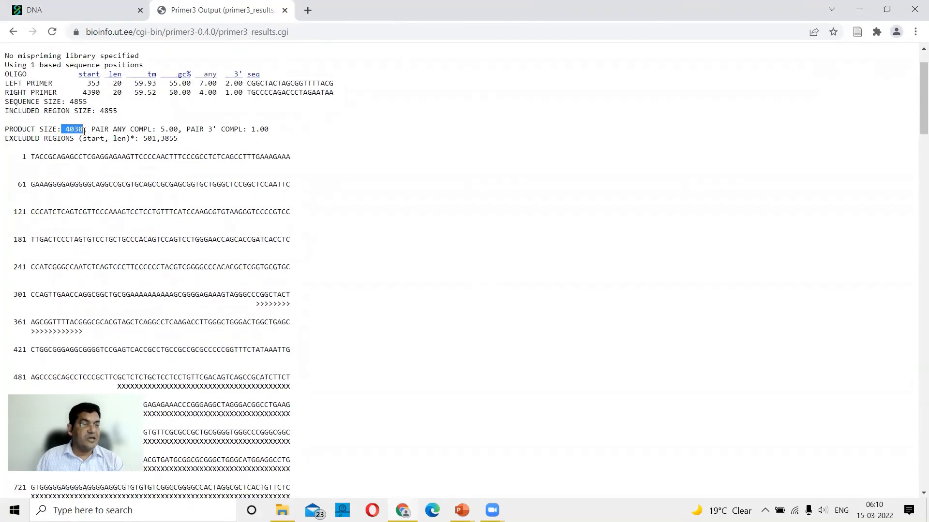
click(83, 131)
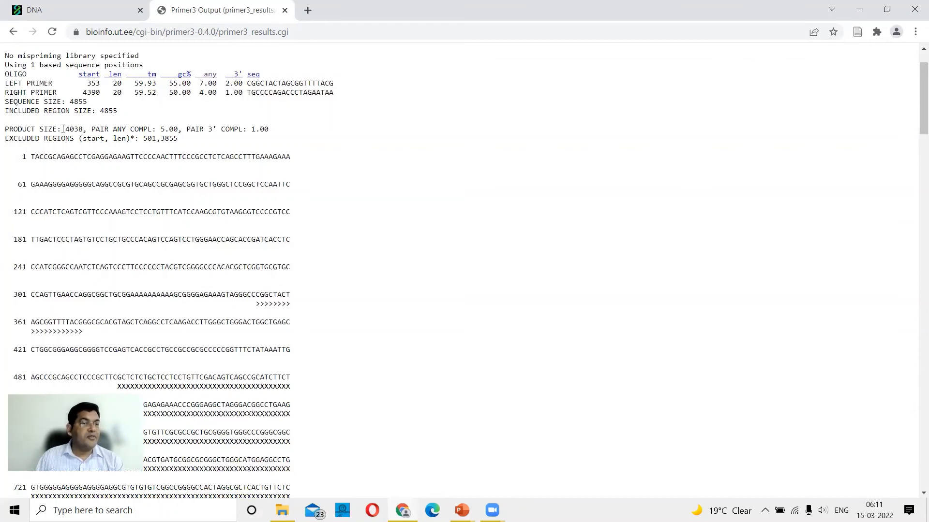
- Check the reported product size and trace the X-marked excluded region from its first base to its end in the sequence
drag(63, 129, 84, 129)
scroll(120, 204, down, 3)
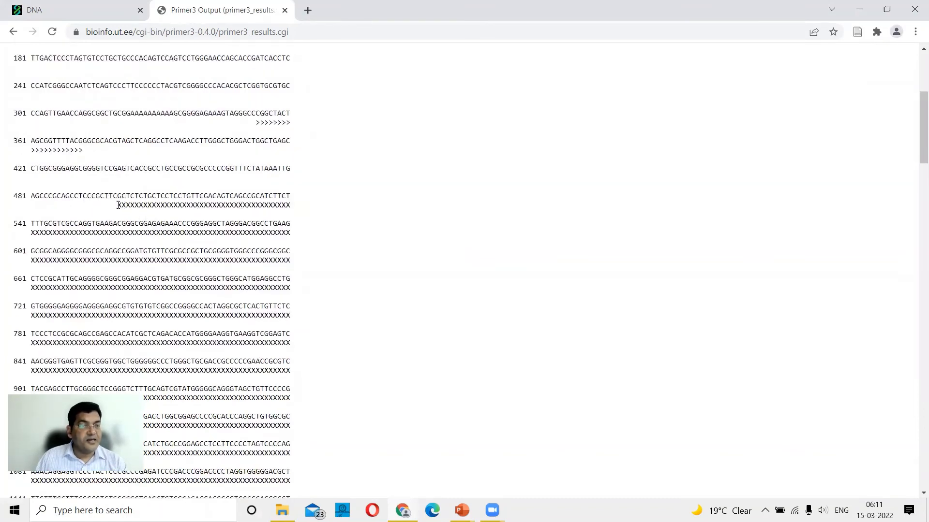
drag(118, 205, 220, 218)
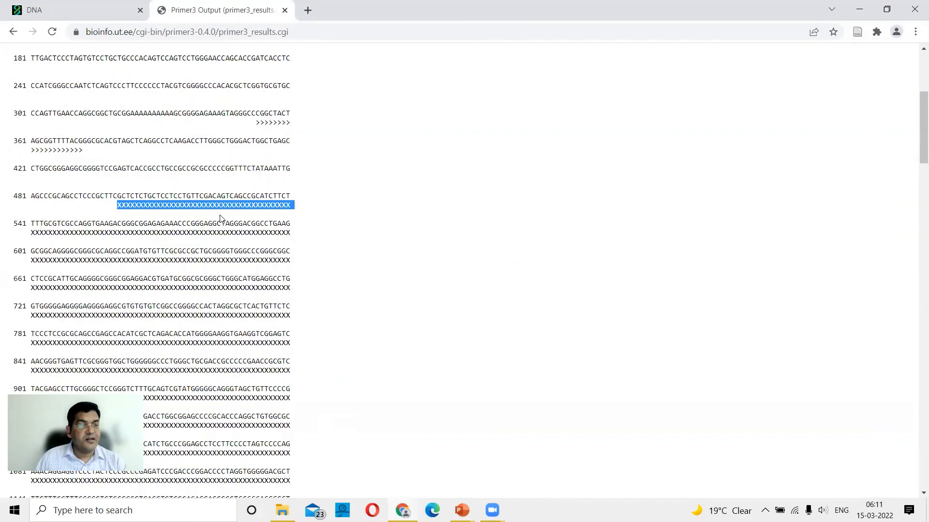
click(220, 218)
scroll(212, 225, down, 20)
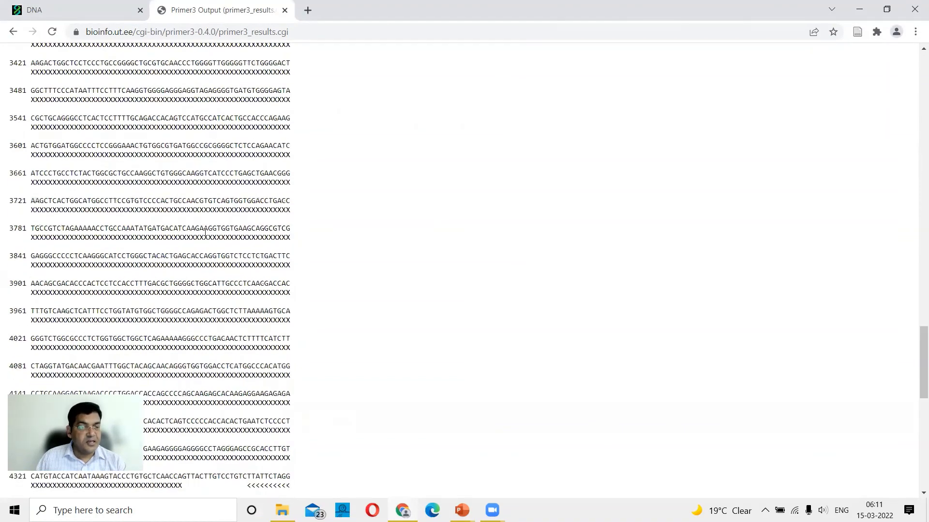
scroll(206, 232, down, 15)
scroll(205, 233, up, 12)
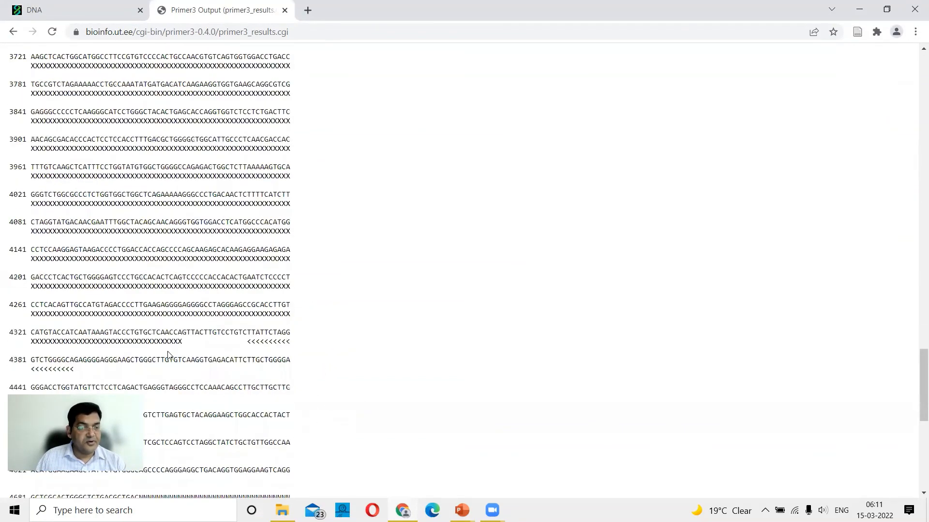
scroll(243, 328, up, 20)
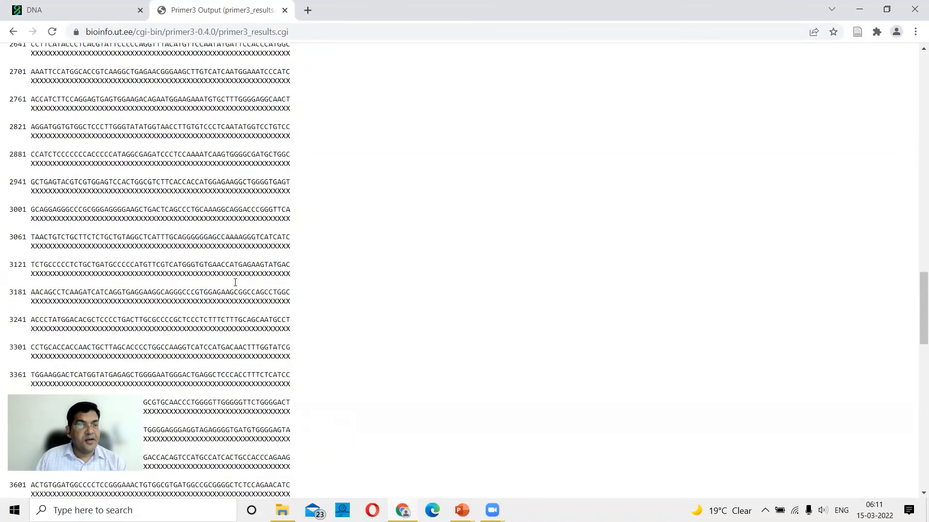
scroll(238, 249, up, 12)
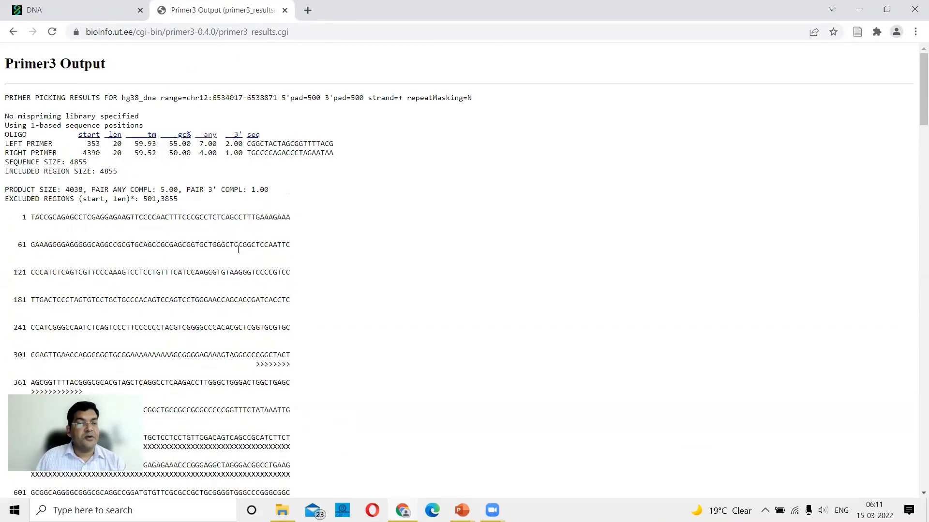
- Locate the arrow marks of the left primer before the excluded region and of the right primer after it
scroll(239, 246, down, 5)
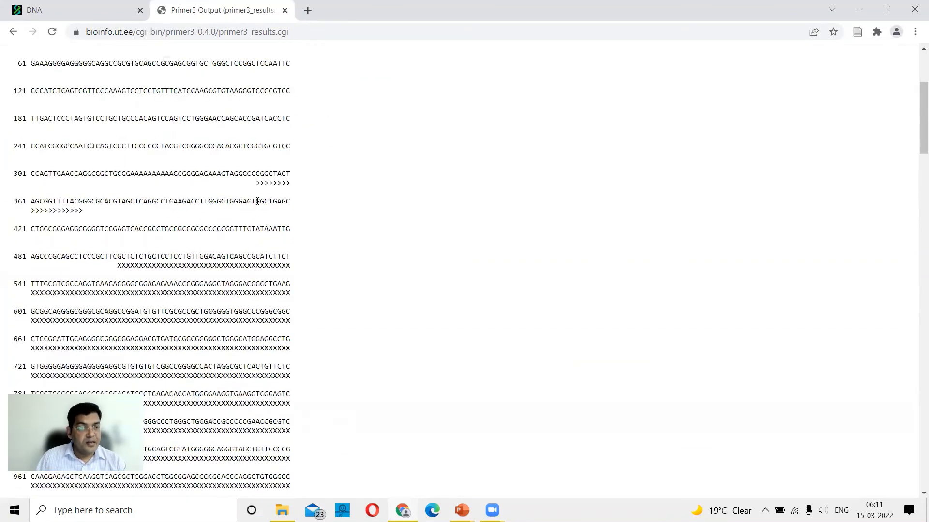
drag(255, 185, 83, 211)
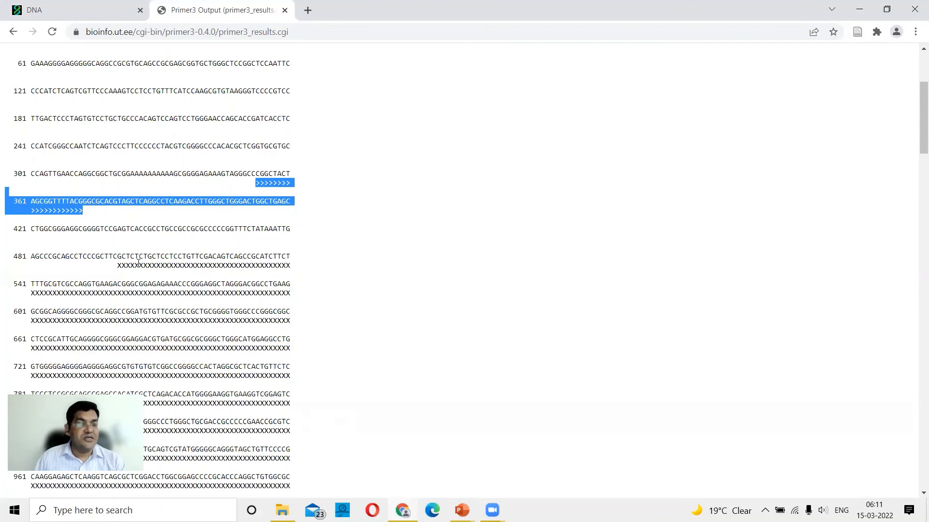
scroll(166, 266, down, 20)
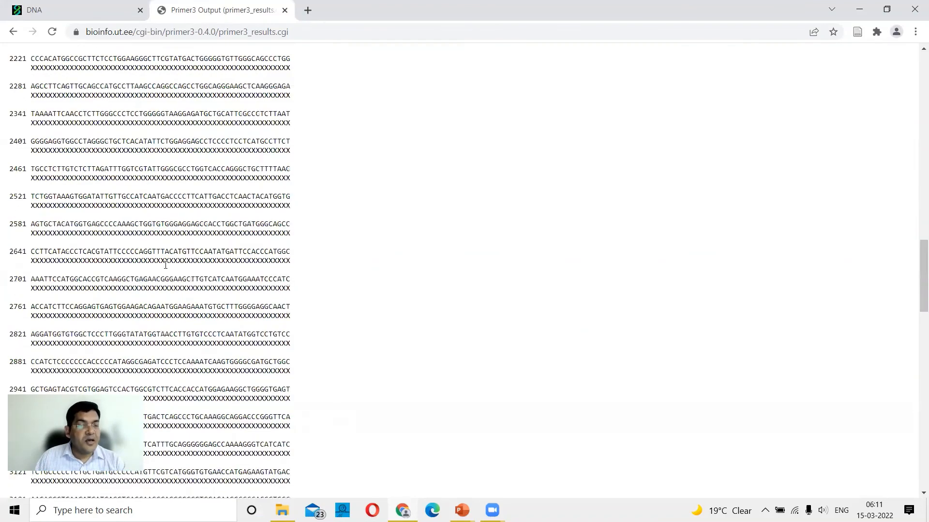
scroll(166, 265, down, 15)
scroll(169, 266, up, 7)
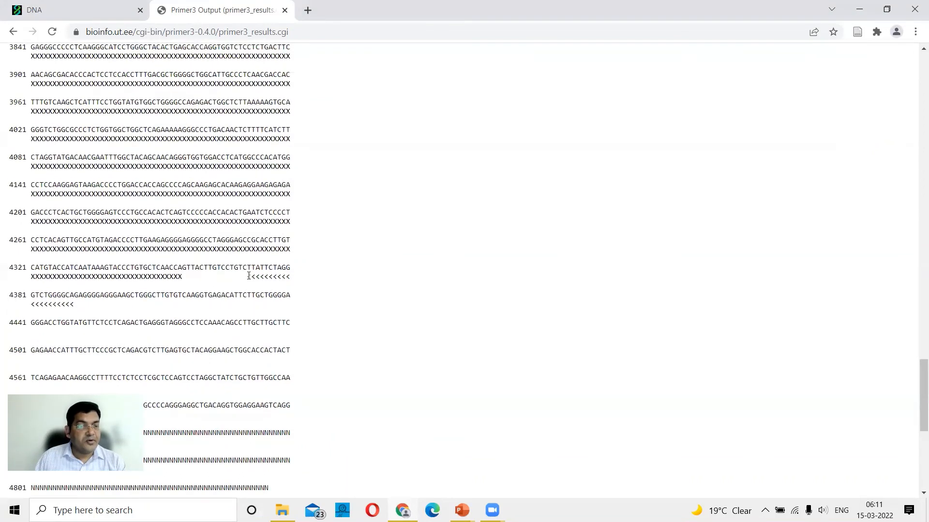
drag(248, 276, 286, 301)
click(243, 276)
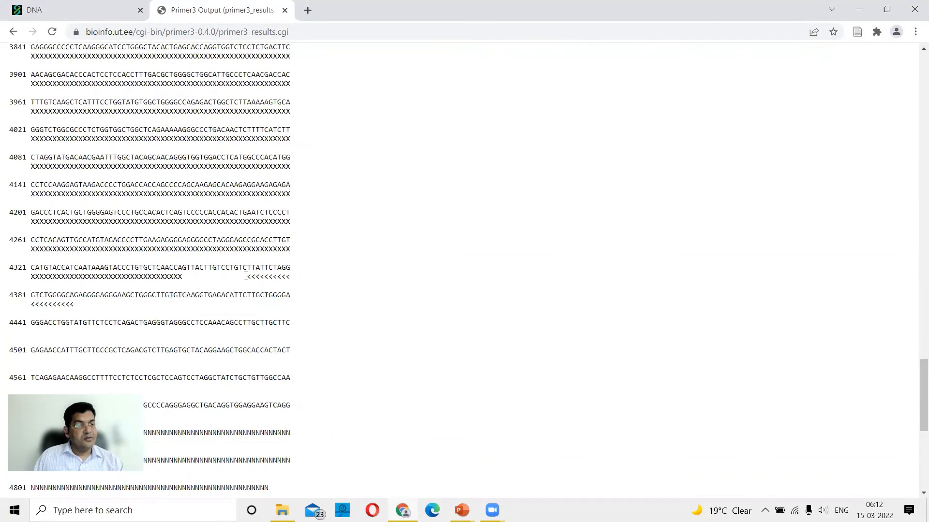
drag(248, 276, 76, 303)
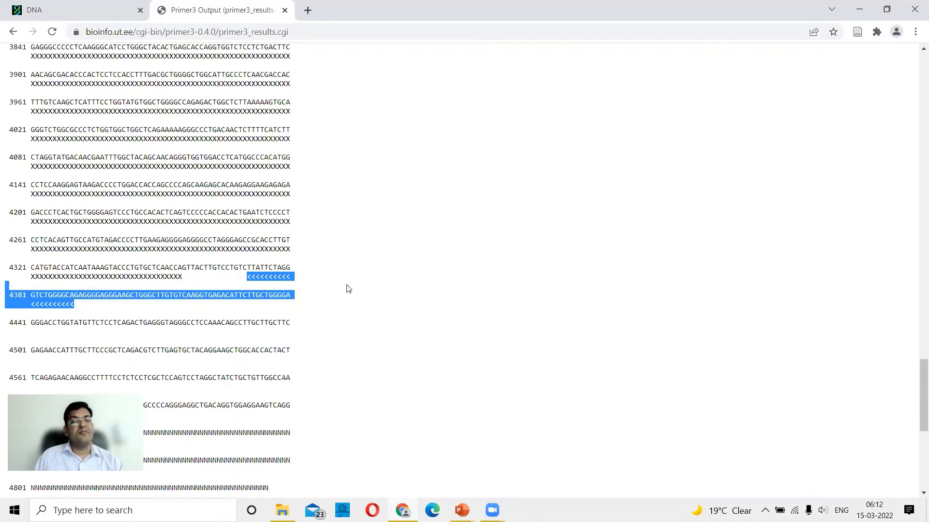
- Recheck the left primer's arrow marks and their distance from the start of the excluded region
scroll(252, 287, up, 20)
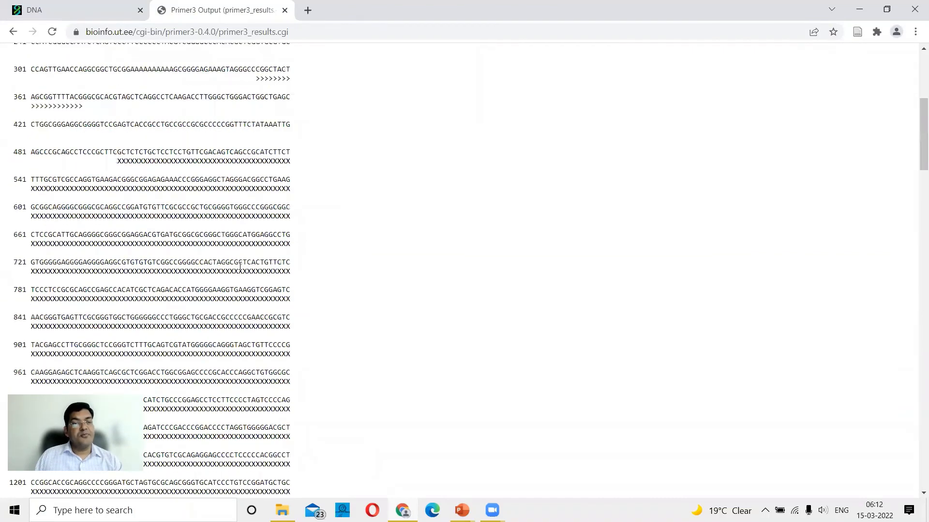
scroll(285, 258, down, 4)
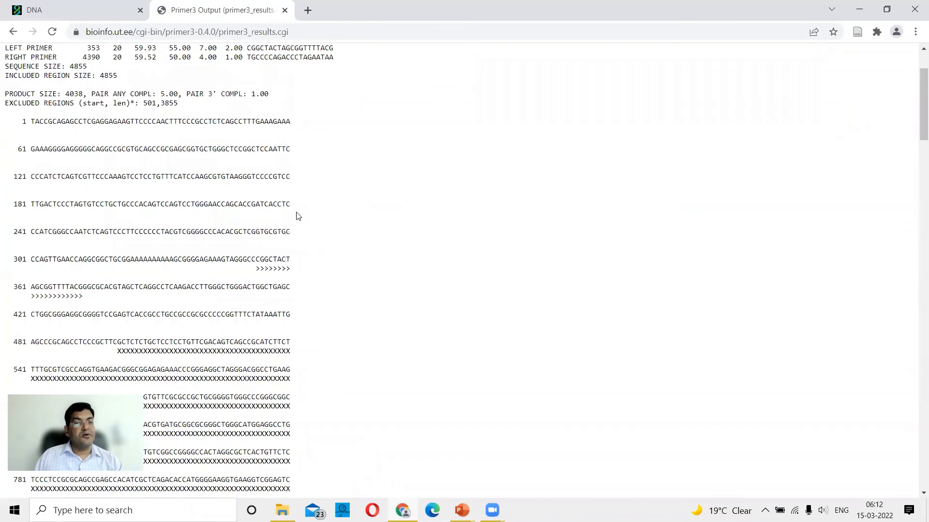
drag(257, 124, 169, 167)
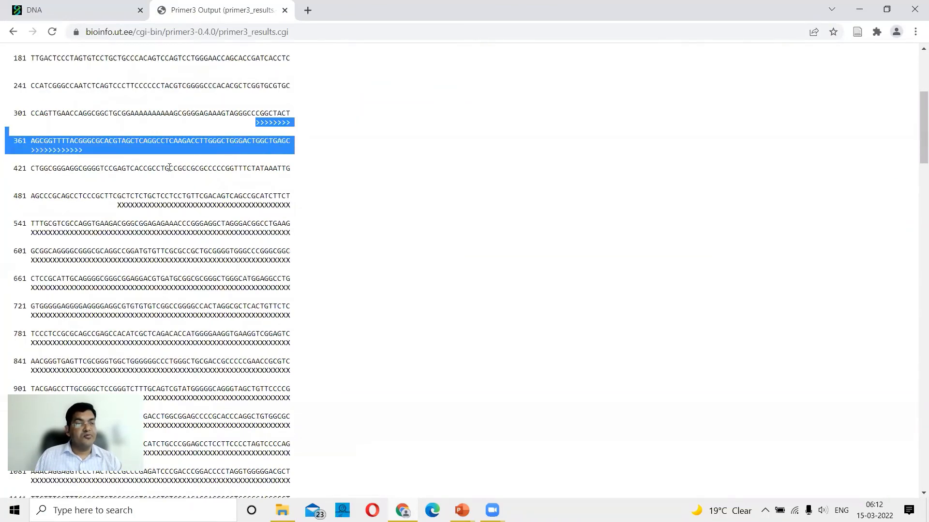
click(360, 204)
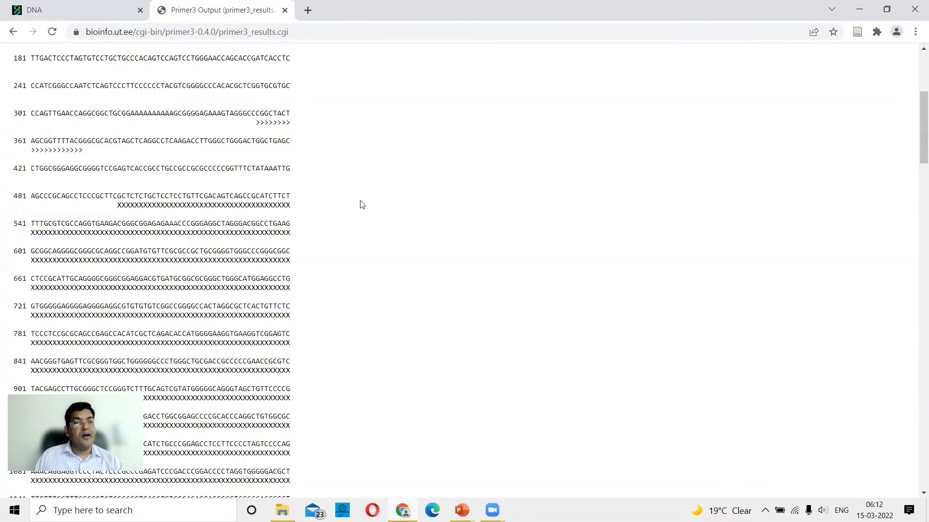
- Return to the Primer3 input form, narrow the product size range to 3855-3955 and pick the primers again
click(12, 33)
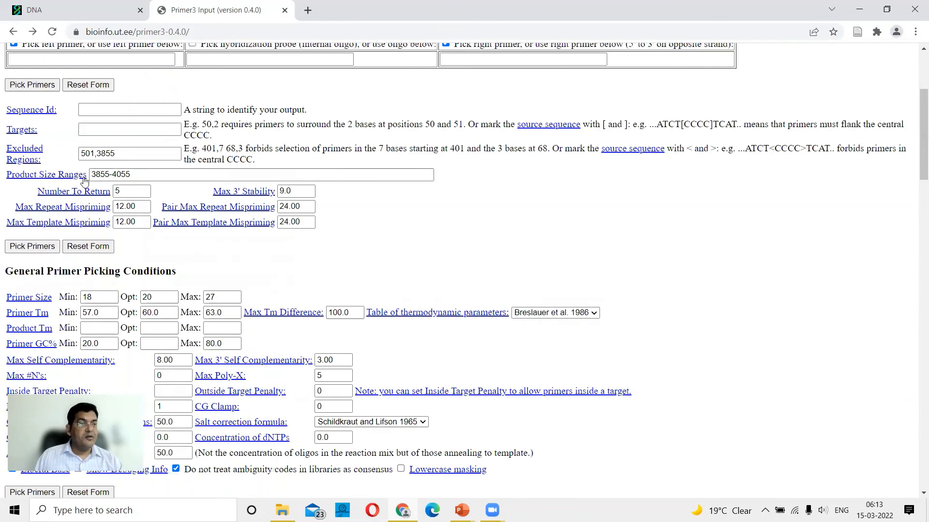
click(133, 175)
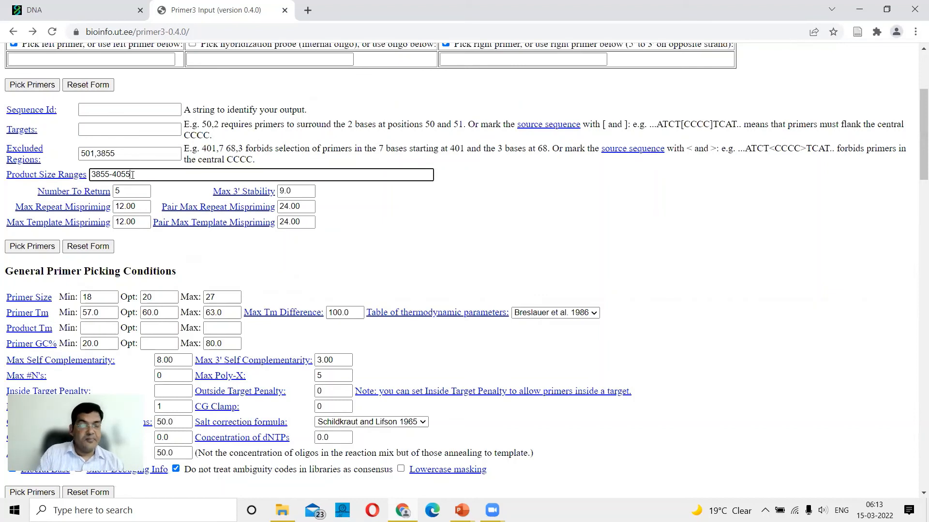
key(BackSpace)
key(BackSpace)
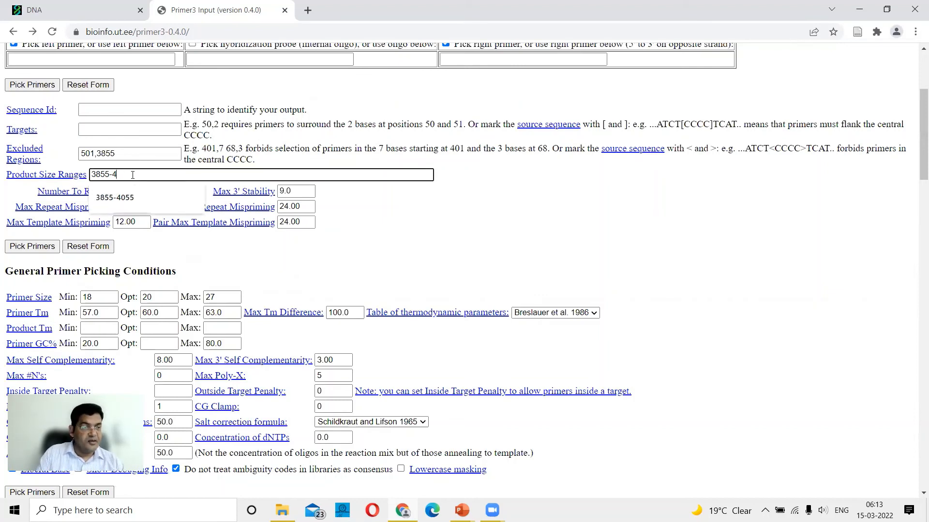
key(BackSpace)
text(3)
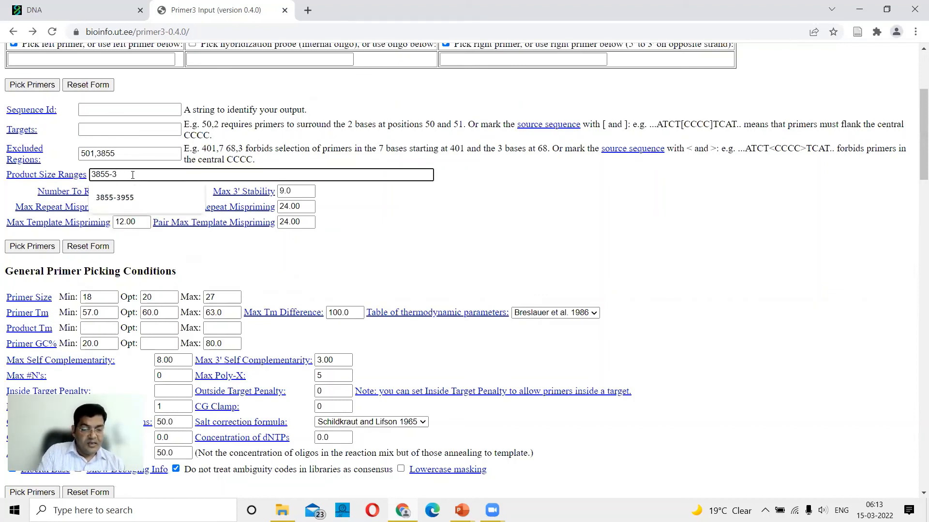
text(955)
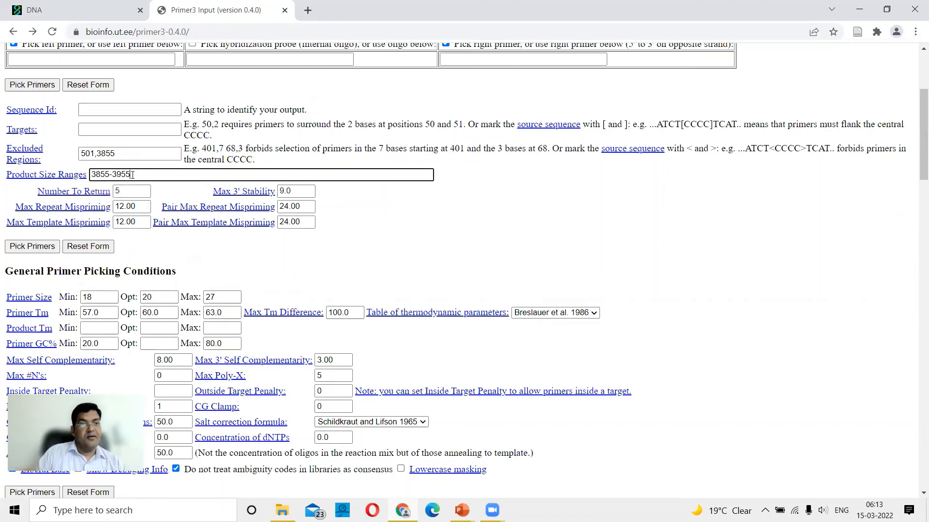
scroll(138, 240, down, 1)
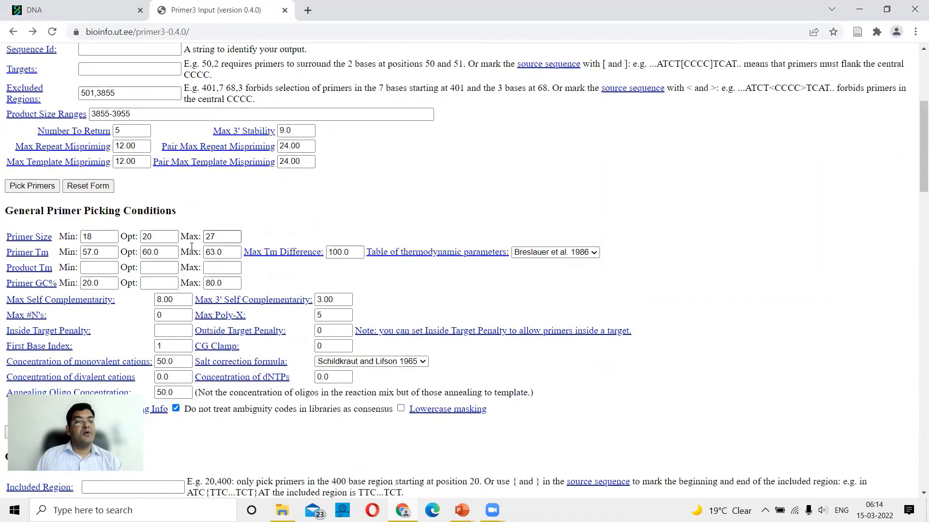
click(42, 189)
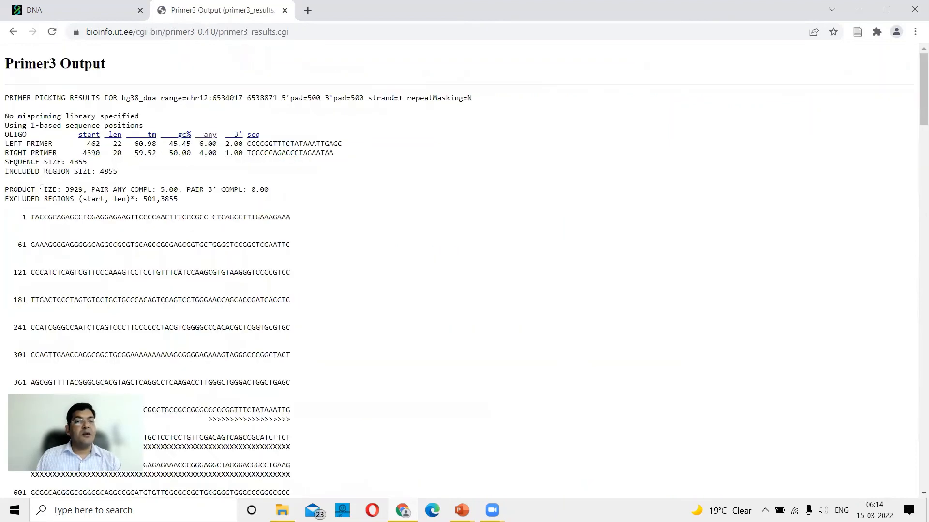
- Locate the new left primer in the sequence and compare it with its start position and length in the results table
scroll(286, 275, down, 3)
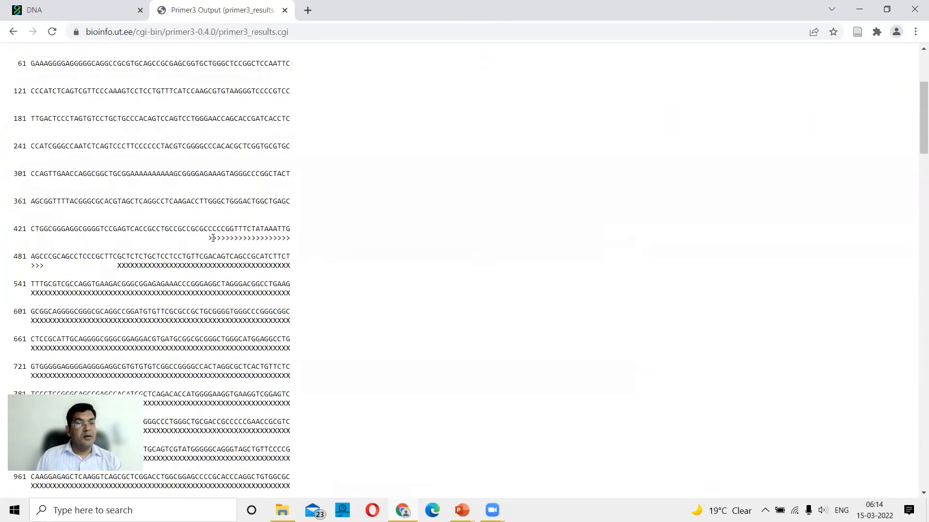
drag(211, 238, 46, 266)
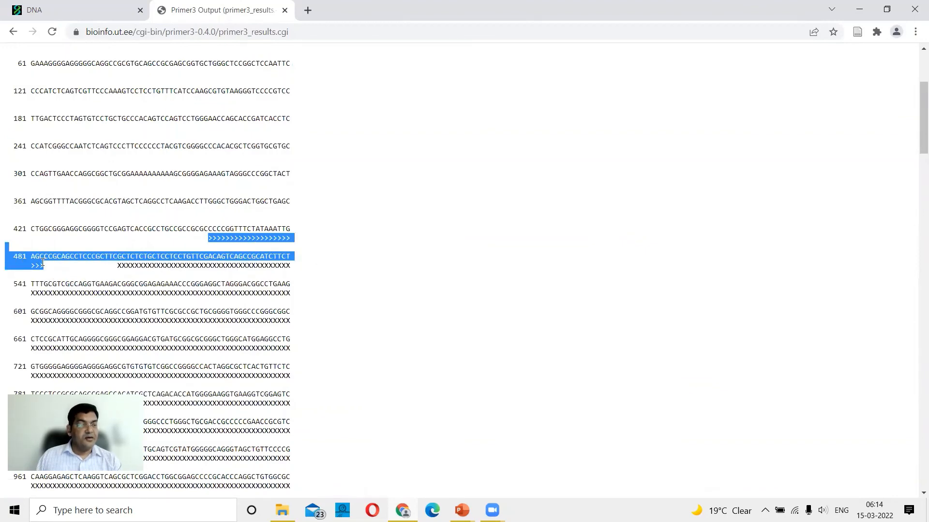
click(43, 264)
scroll(127, 249, up, 3)
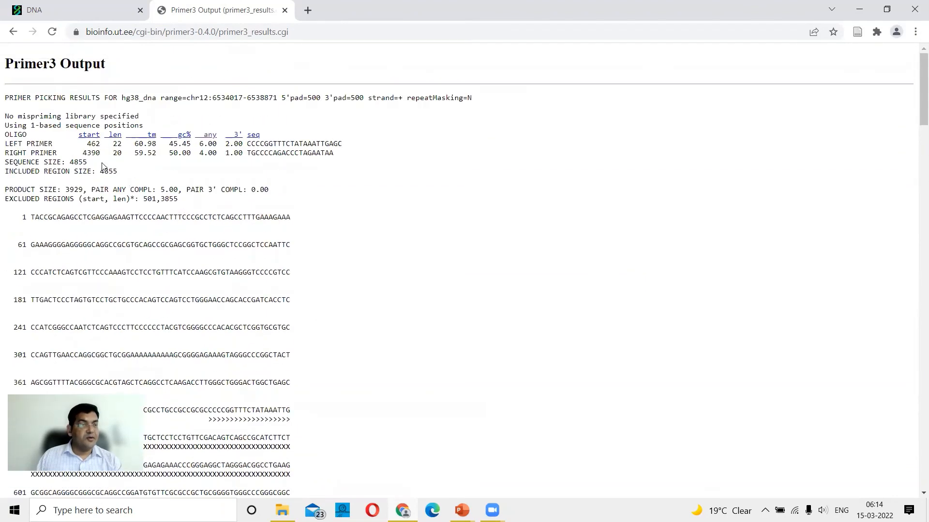
drag(88, 144, 123, 145)
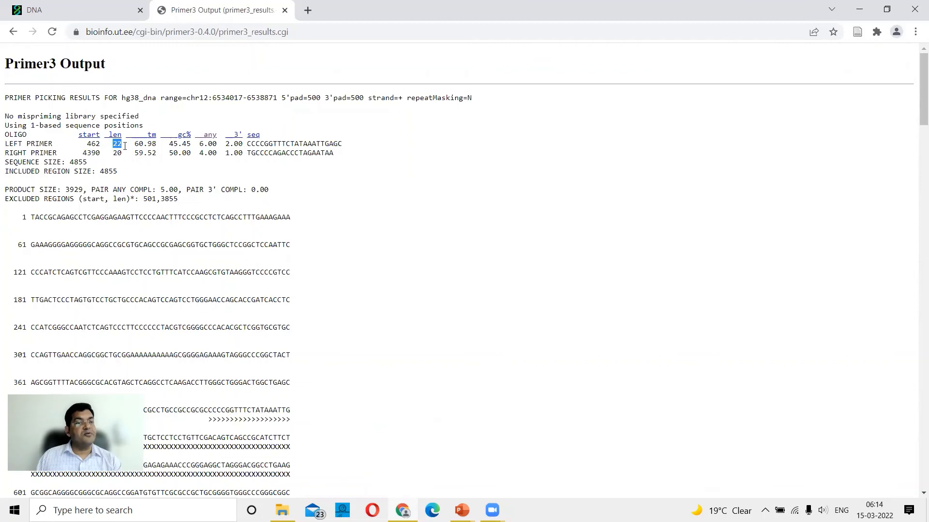
click(98, 141)
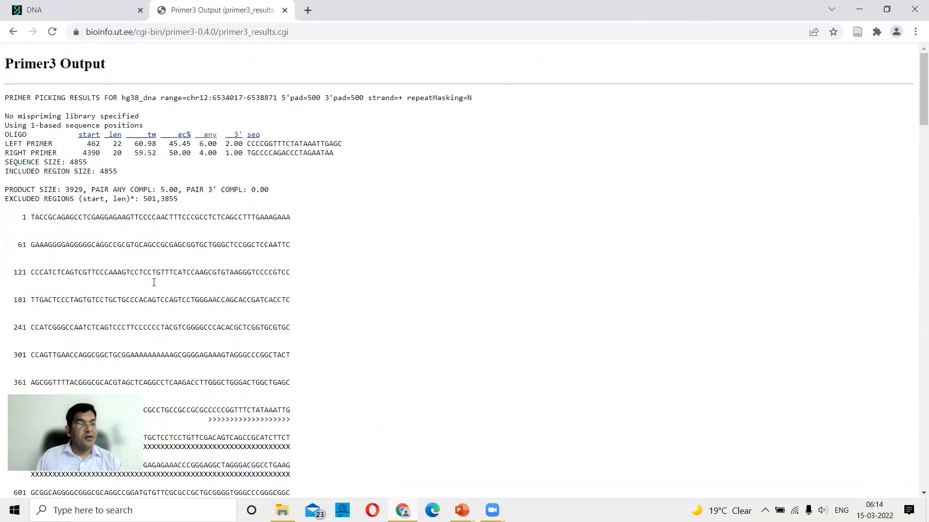
- Examine the bases between the new left primer's arrow marks and the start of the excluded region
scroll(154, 282, down, 2)
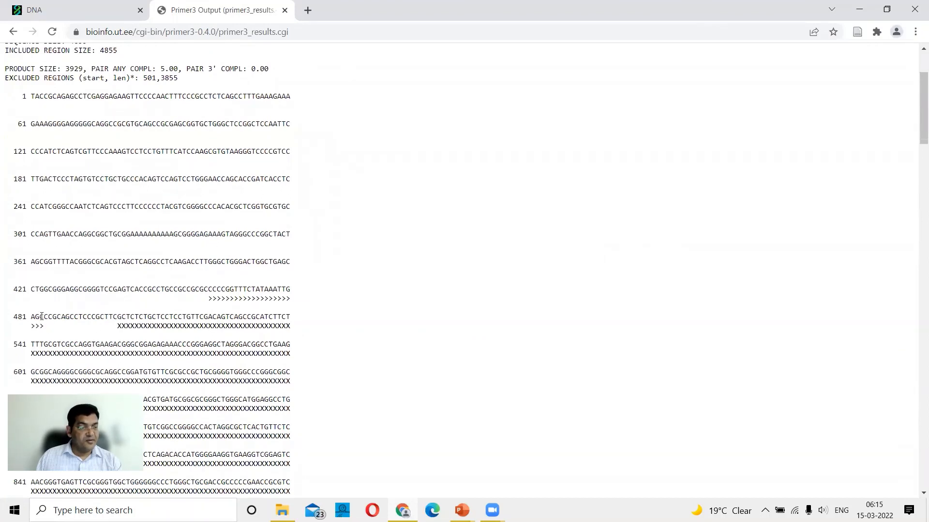
drag(44, 317, 114, 315)
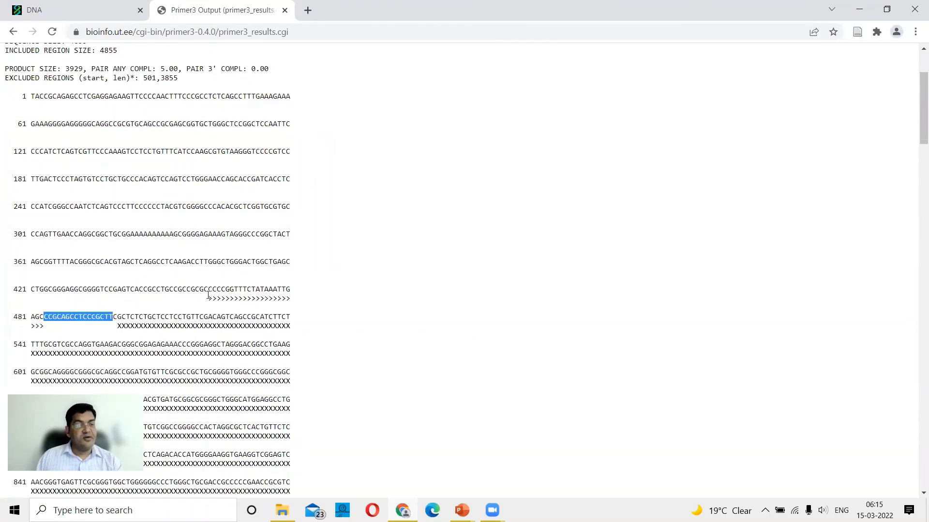
mouse_move(209, 296)
mouse_down()
mouse_move(229, 313)
mouse_move(147, 336)
mouse_move(45, 326)
mouse_up()
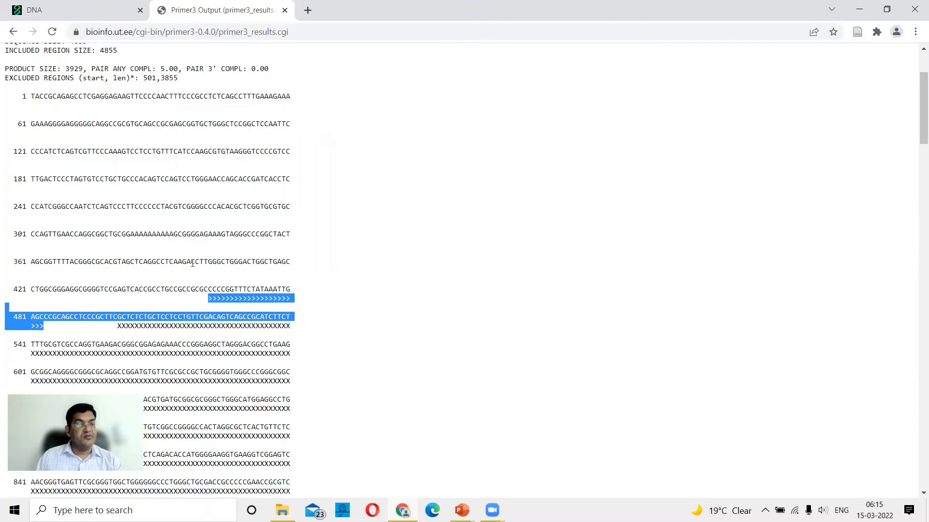
- Locate the right primer's arrow marks just beyond the end of the excluded region in the new output
scroll(348, 323, down, 10)
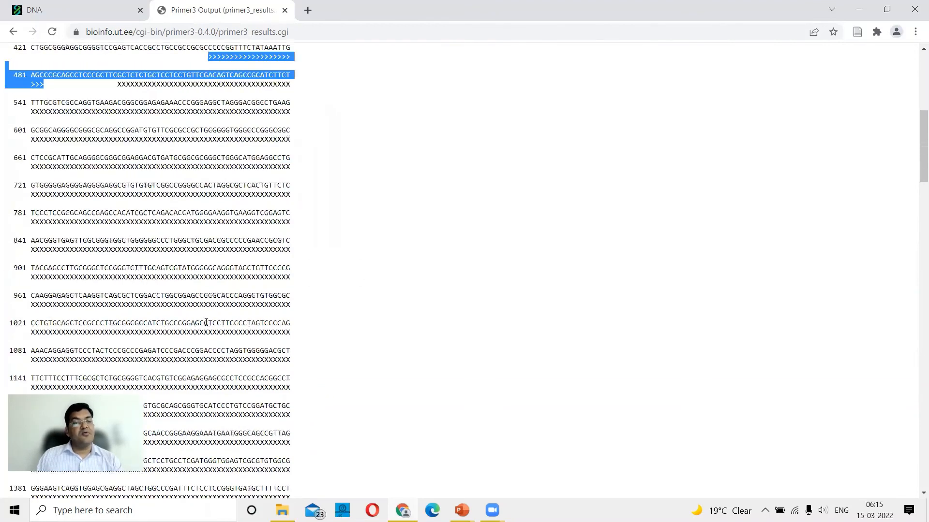
scroll(232, 323, down, 14)
scroll(233, 323, down, 15)
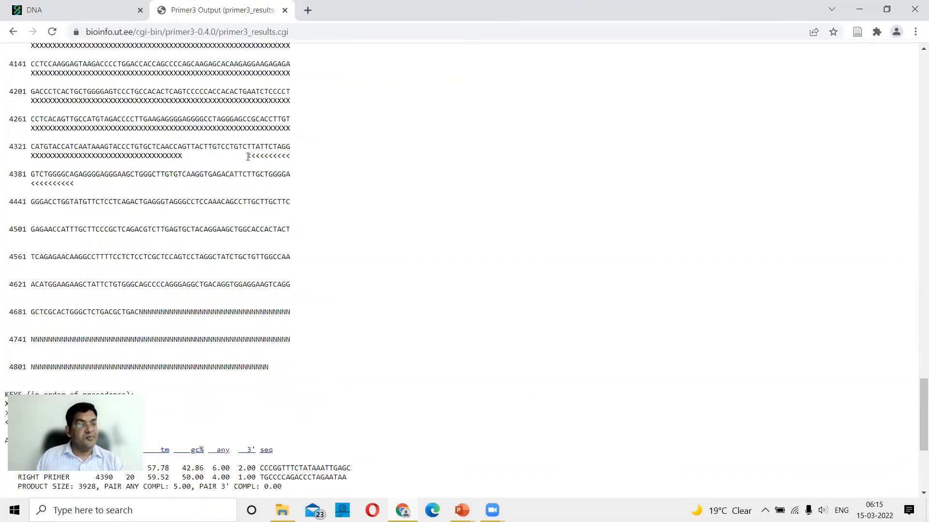
drag(247, 157, 75, 181)
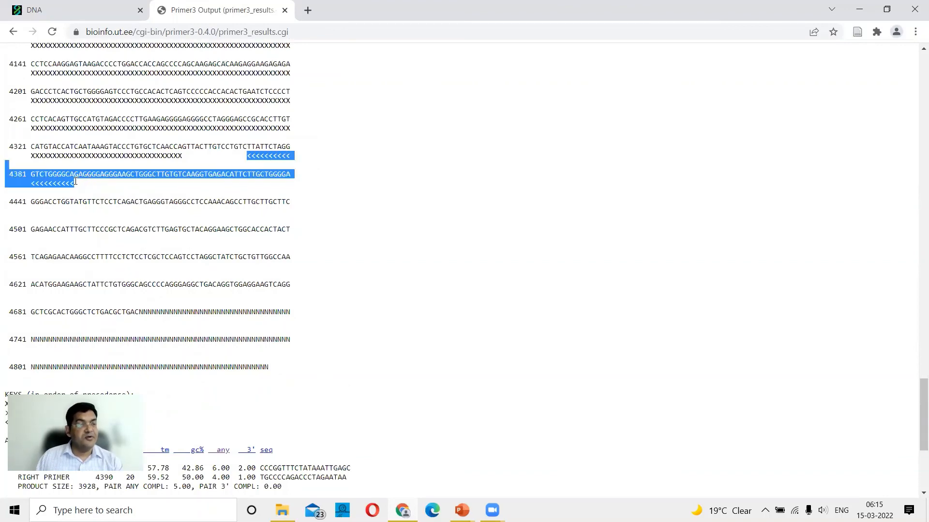
click(74, 182)
- Review the additional oligos and the gap before the right primer, and return to the main primer results table
scroll(213, 165, down, 5)
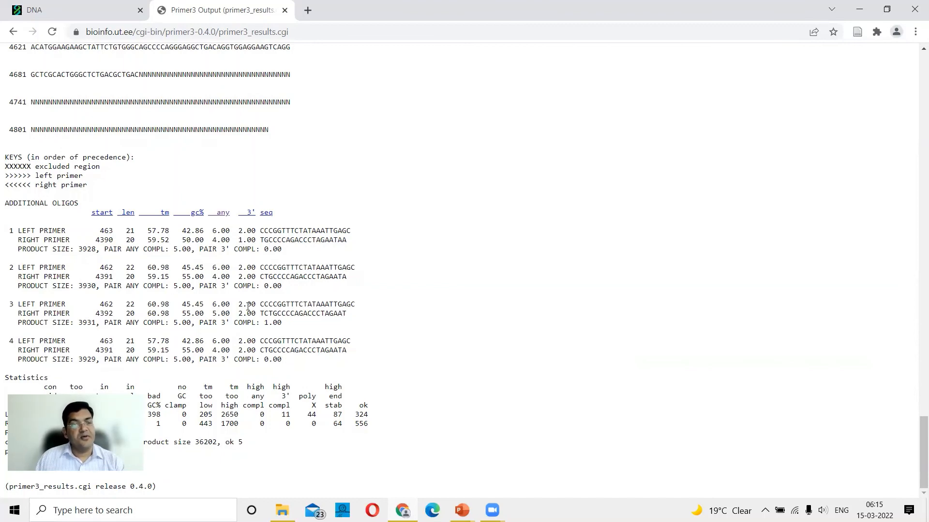
scroll(296, 327, up, 8)
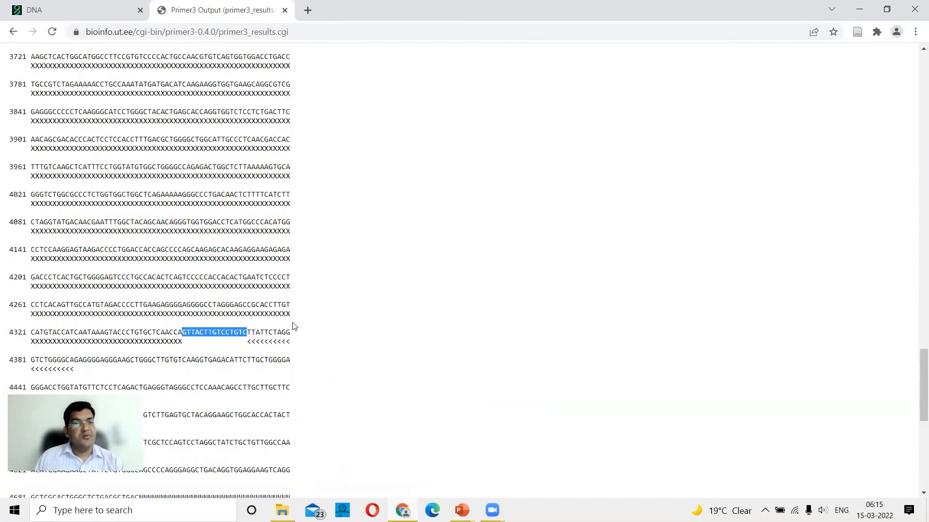
scroll(292, 326, up, 20)
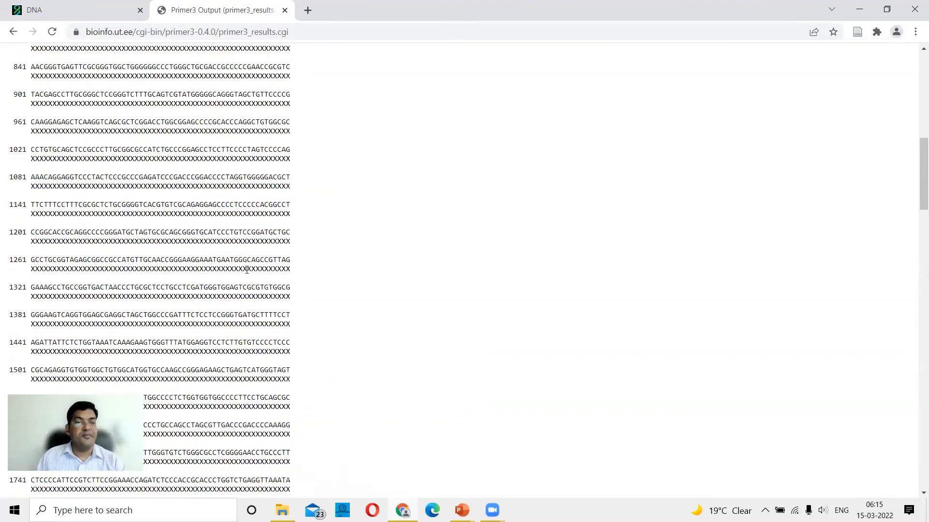
scroll(246, 269, up, 10)
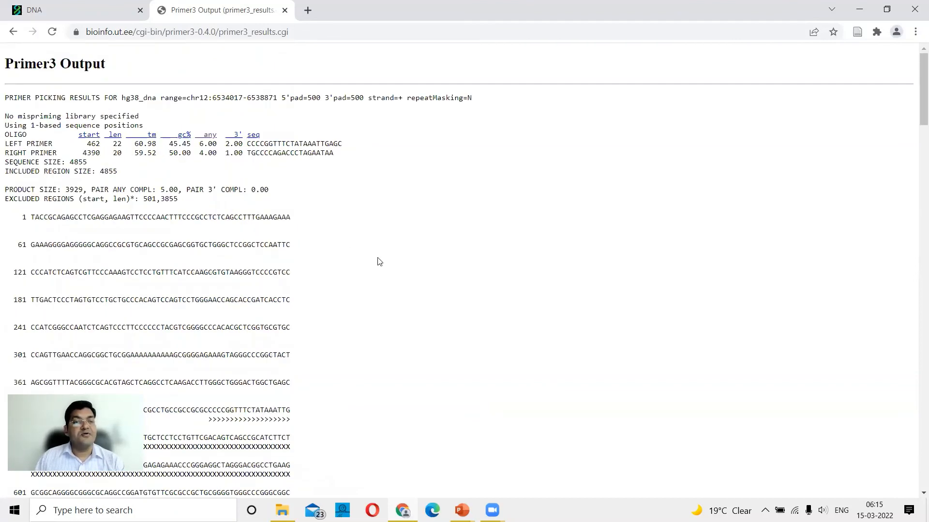